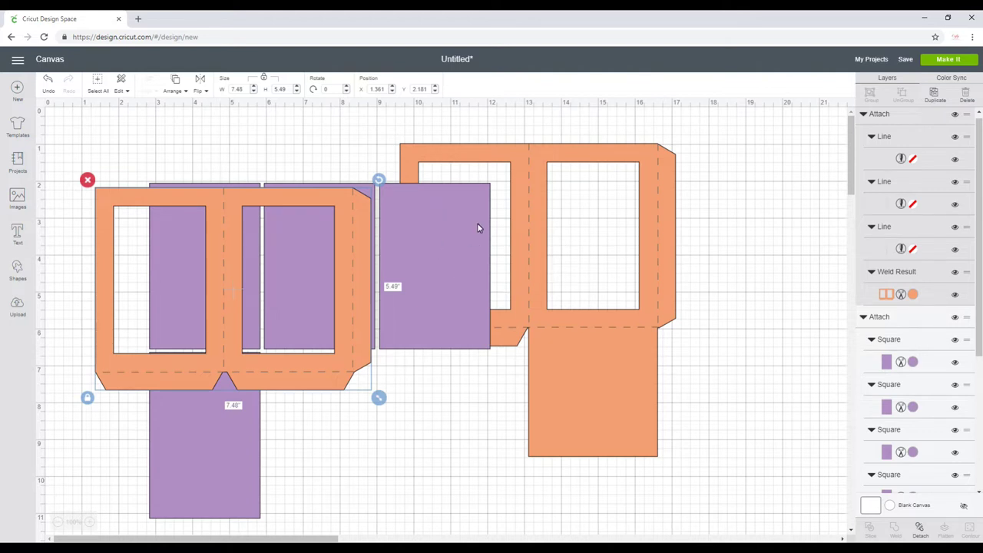
# Step: Select every piece of the design and center-align them on each other
pyautogui.click(744, 162)
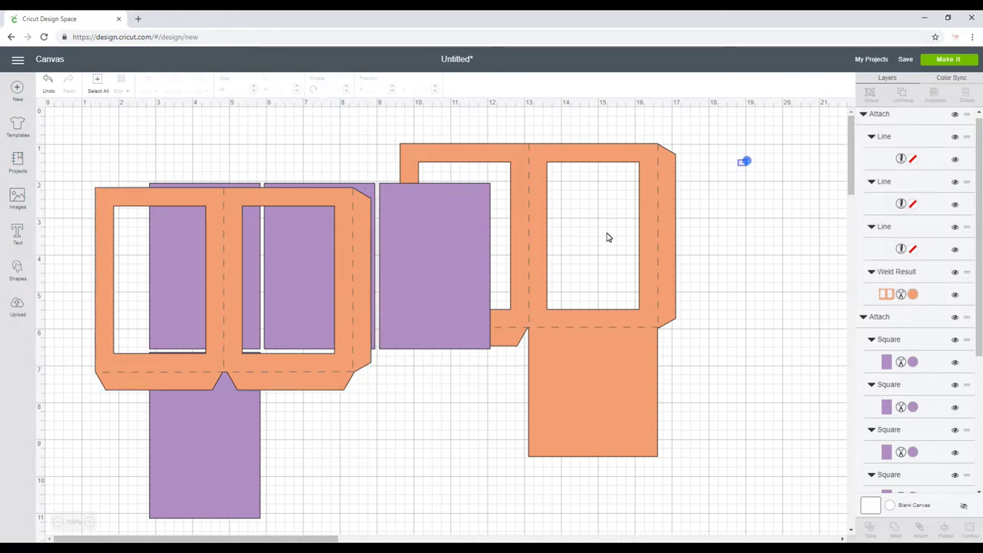
pyautogui.moveTo(744, 162); pyautogui.dragTo(96, 413)
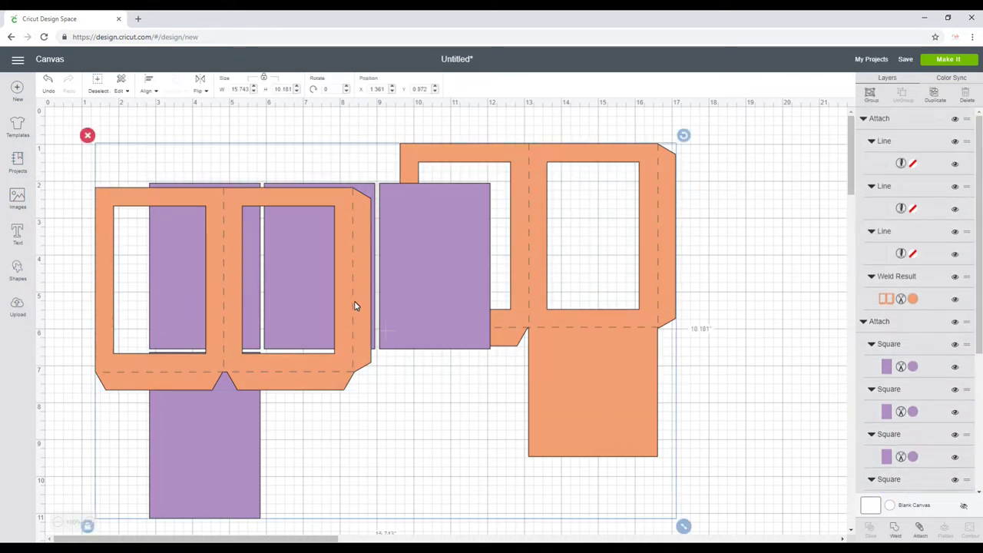
pyautogui.click(150, 83)
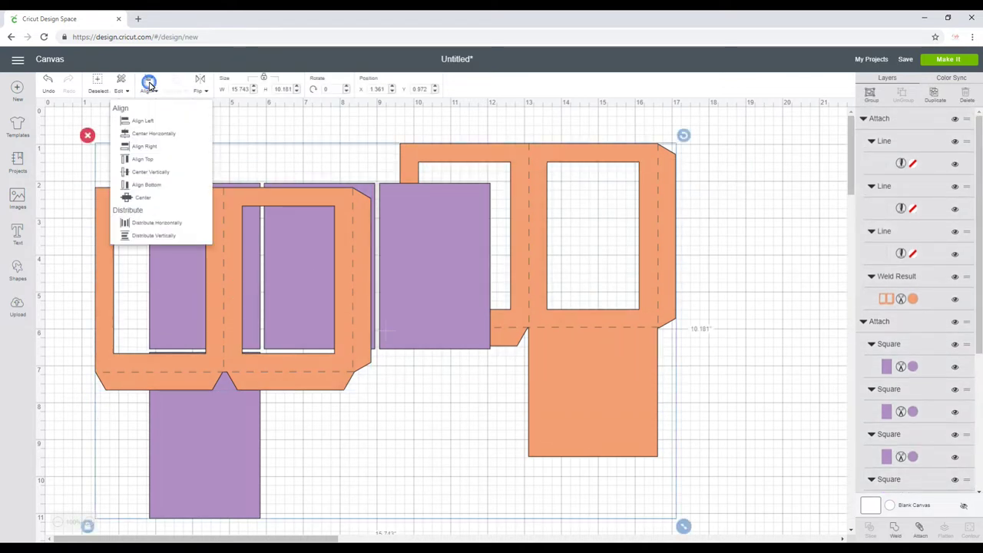
pyautogui.click(157, 201)
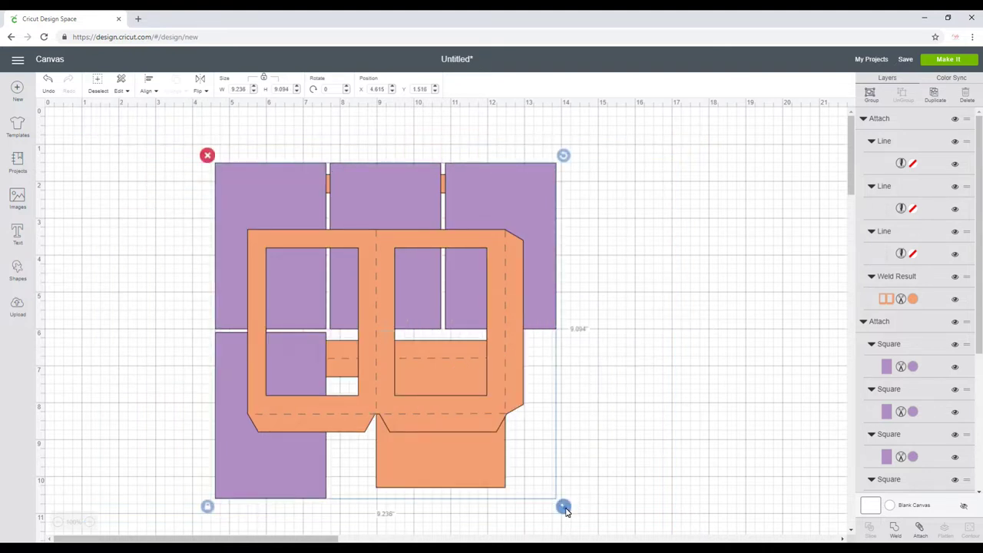
# Step: Enlarge the design with the corner handle, then undo back to the earlier arrangement
pyautogui.moveTo(564, 506); pyautogui.dragTo(595, 534)
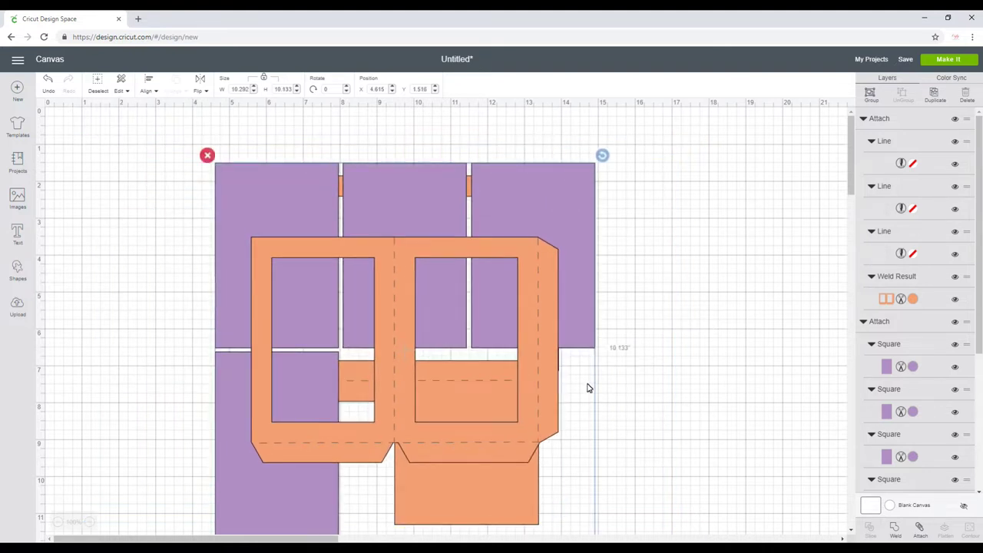
pyautogui.scroll(-1, 669, 410)
pyautogui.scroll(-4, 668, 410)
pyautogui.moveTo(612, 397); pyautogui.dragTo(527, 254)
pyautogui.scroll(4, 527, 254)
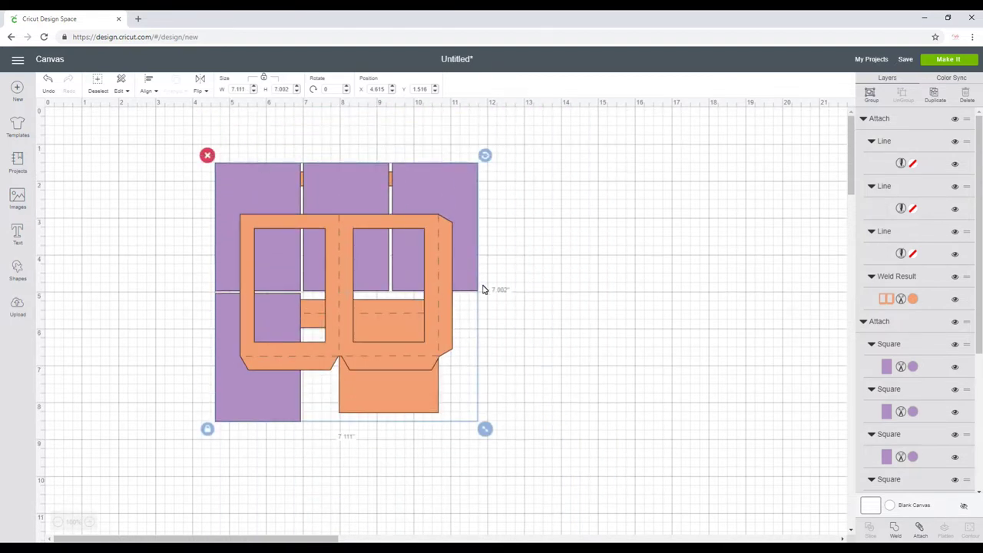
pyautogui.hotkey('ctrl', 'z')
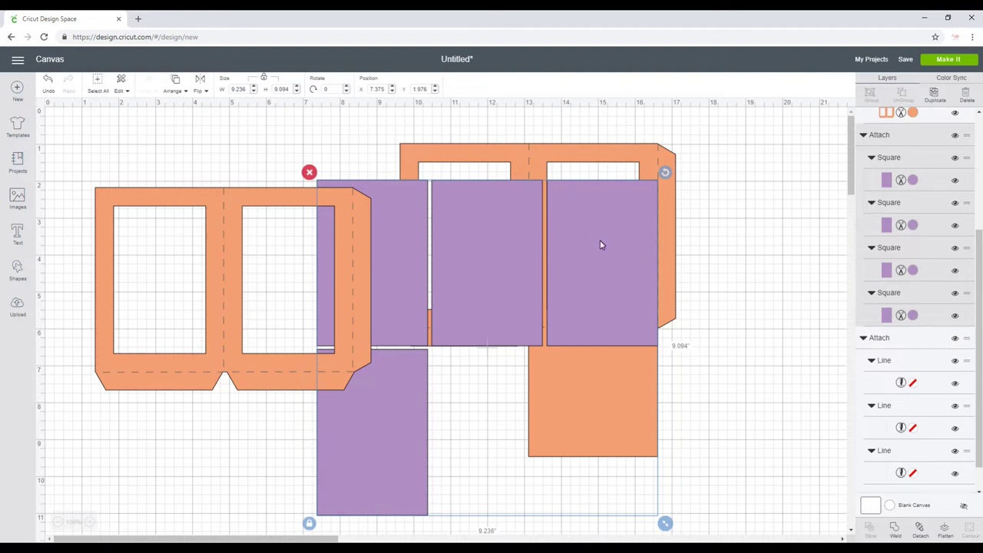
# Step: Hide the purple window squares and select the left orange frame panel
pyautogui.click(955, 136)
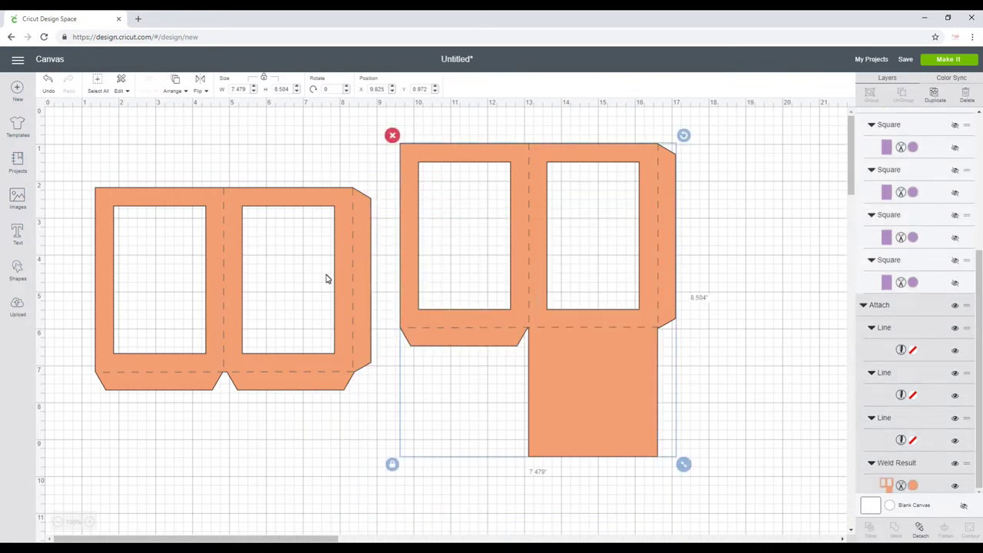
pyautogui.click(344, 231)
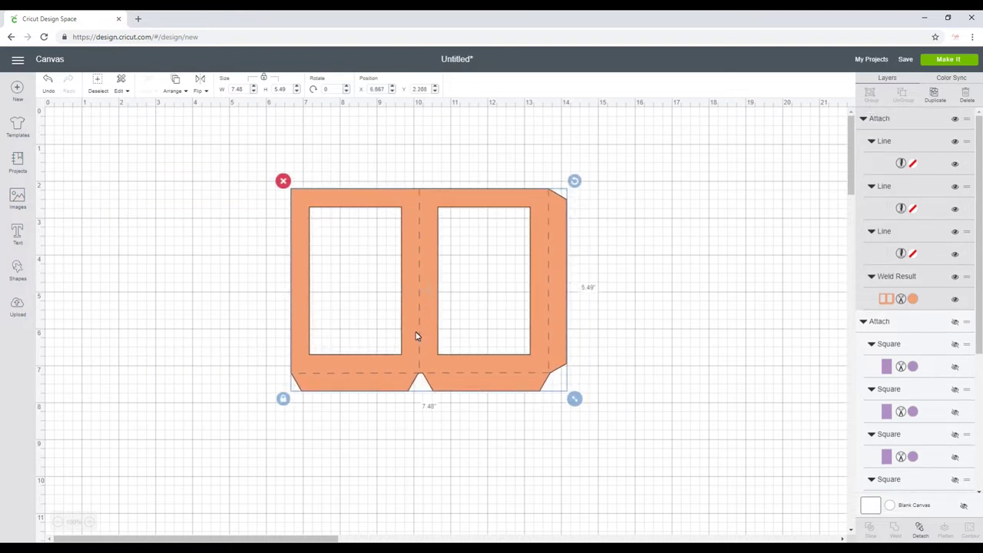
# Step: Pick the spider witch hat and the black bat from Images, placing the spider web right of the frame
pyautogui.click(16, 198)
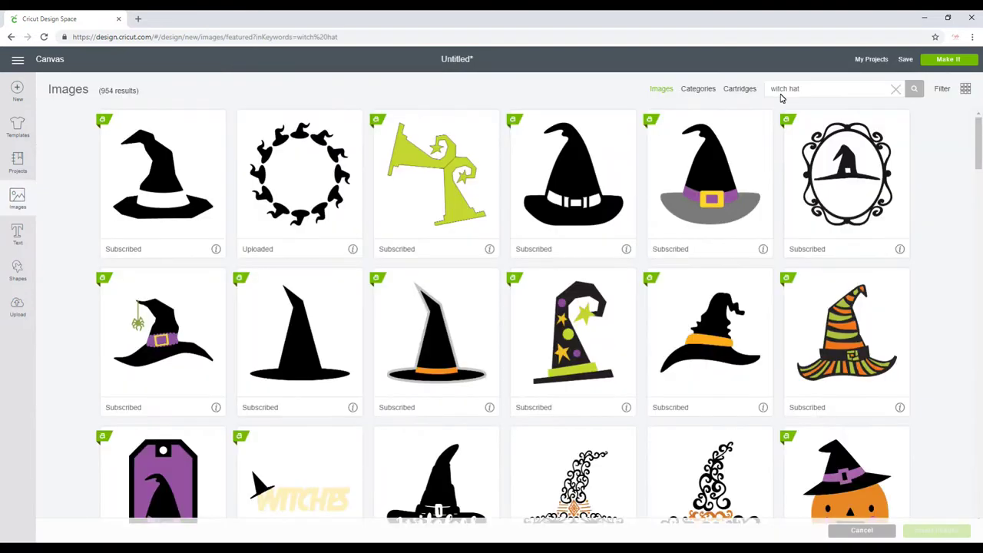
pyautogui.click(163, 338)
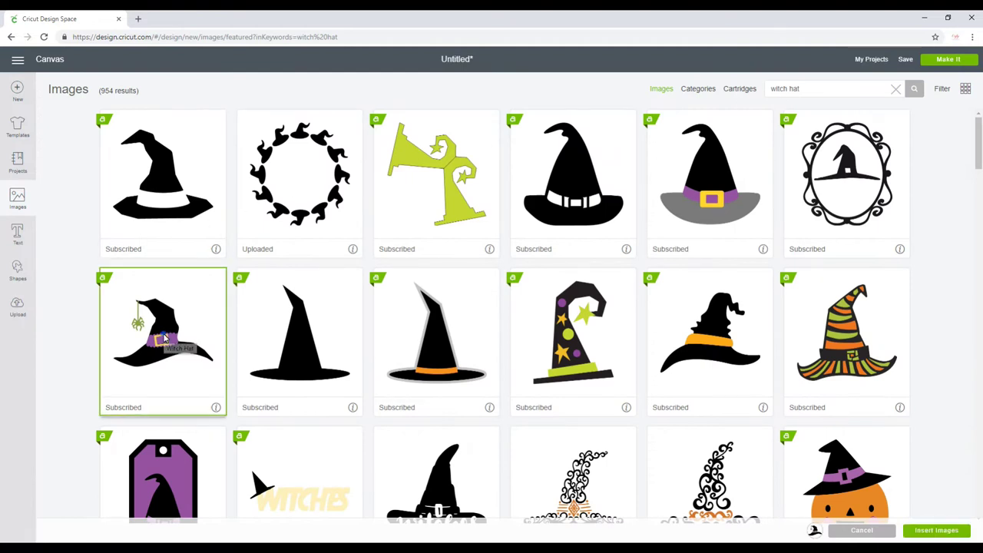
pyautogui.tripleClick(794, 91)
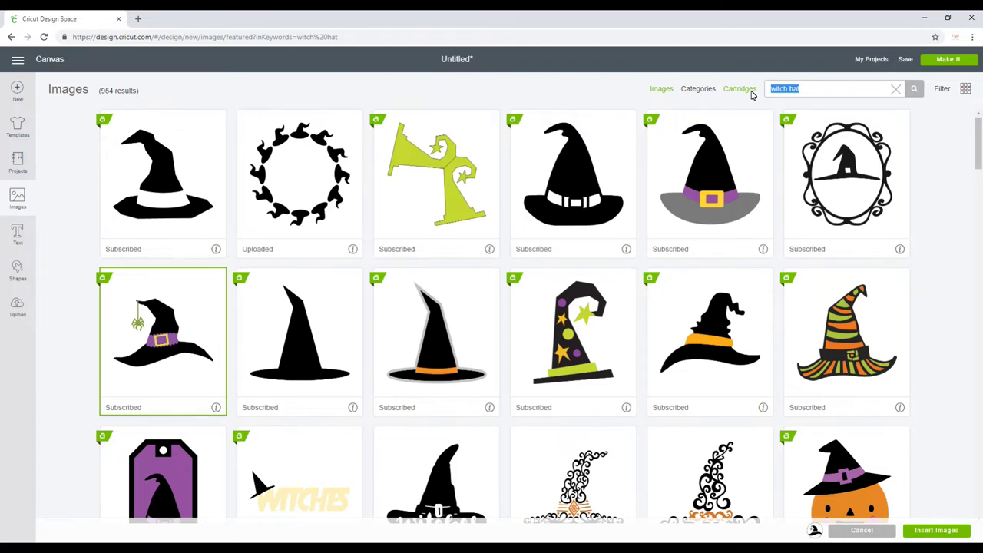
pyautogui.write('bat')
pyautogui.press('Return')
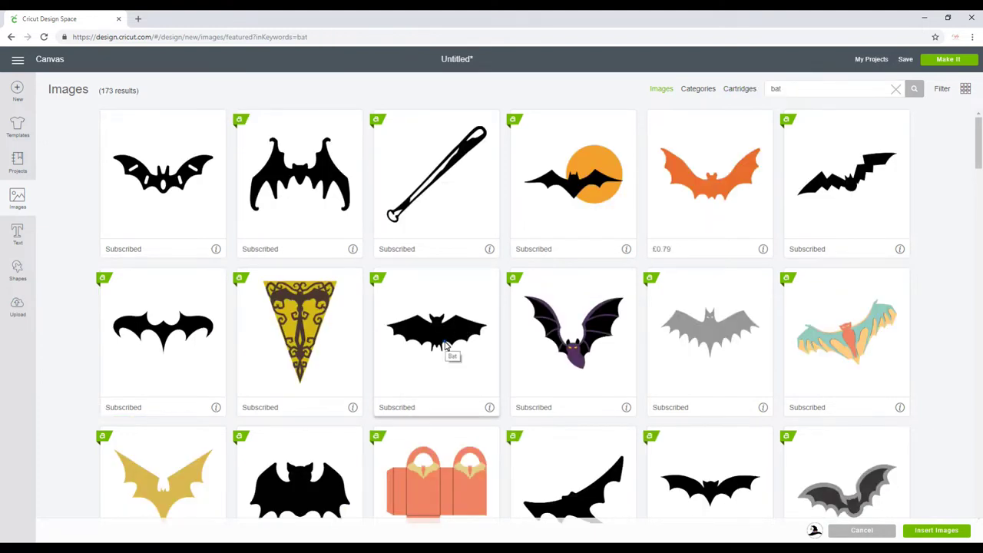
pyautogui.click(444, 342)
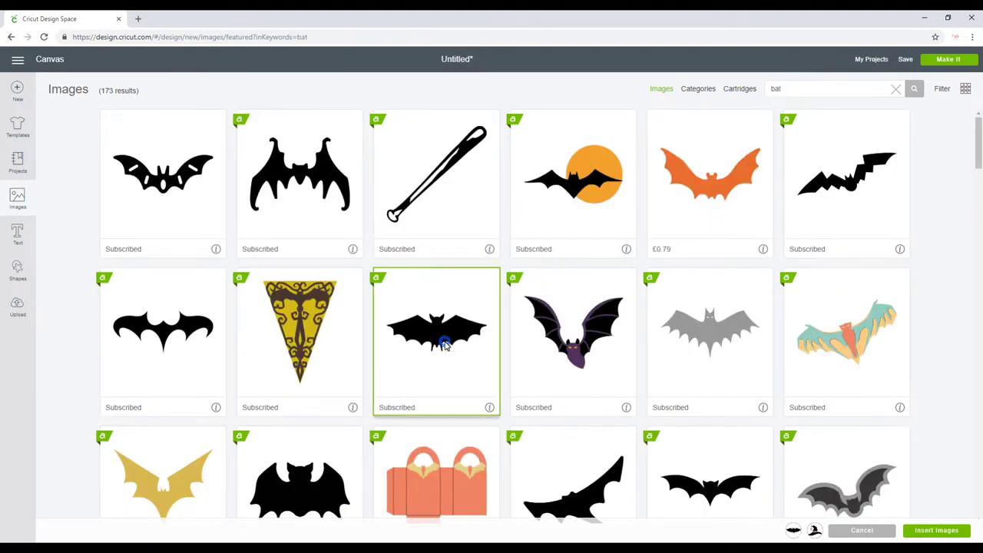
pyautogui.tripleClick(820, 90)
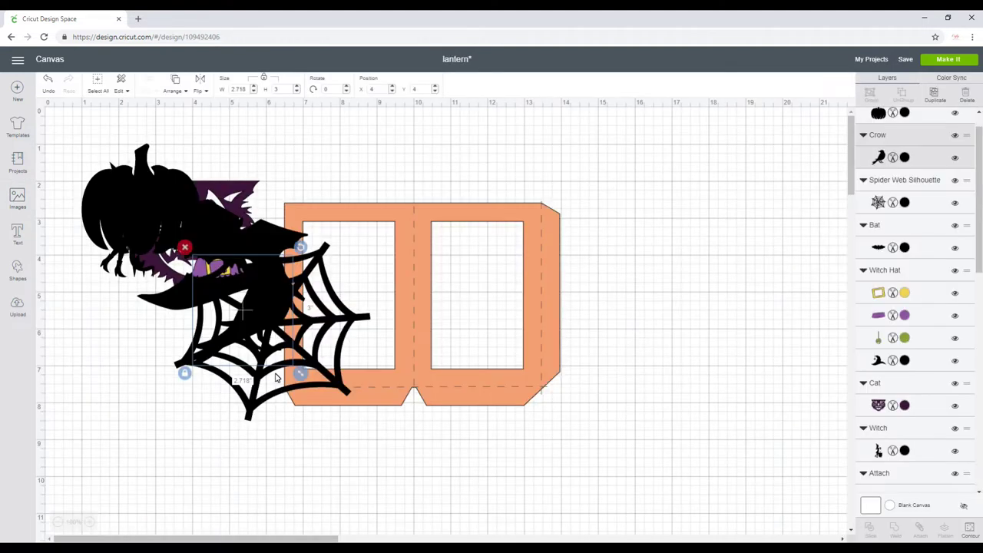
pyautogui.moveTo(277, 376); pyautogui.dragTo(726, 346)
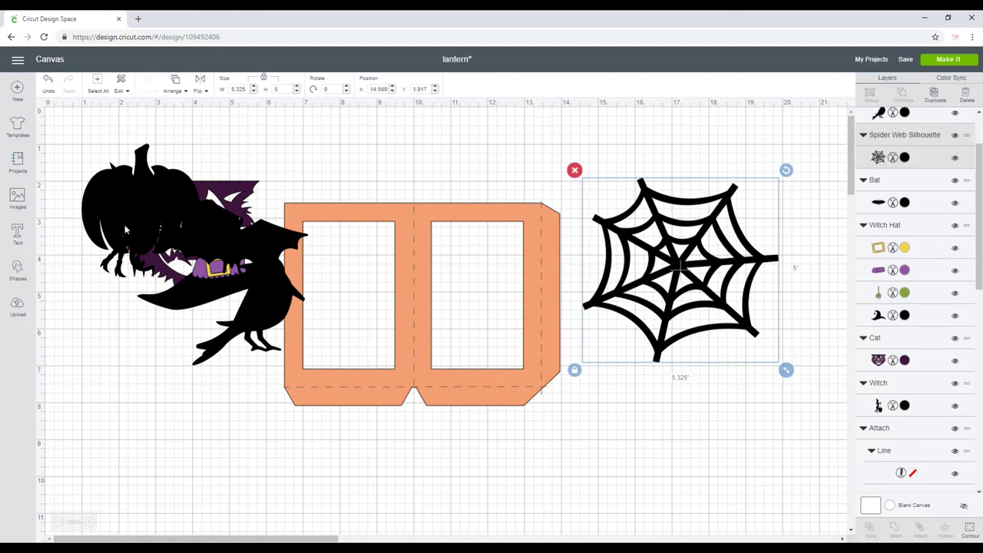
# Step: Move the pumpkin, bat and crow onto the spider web, and the cat below the witch hat
pyautogui.moveTo(127, 229); pyautogui.dragTo(683, 306)
pyautogui.click(231, 245)
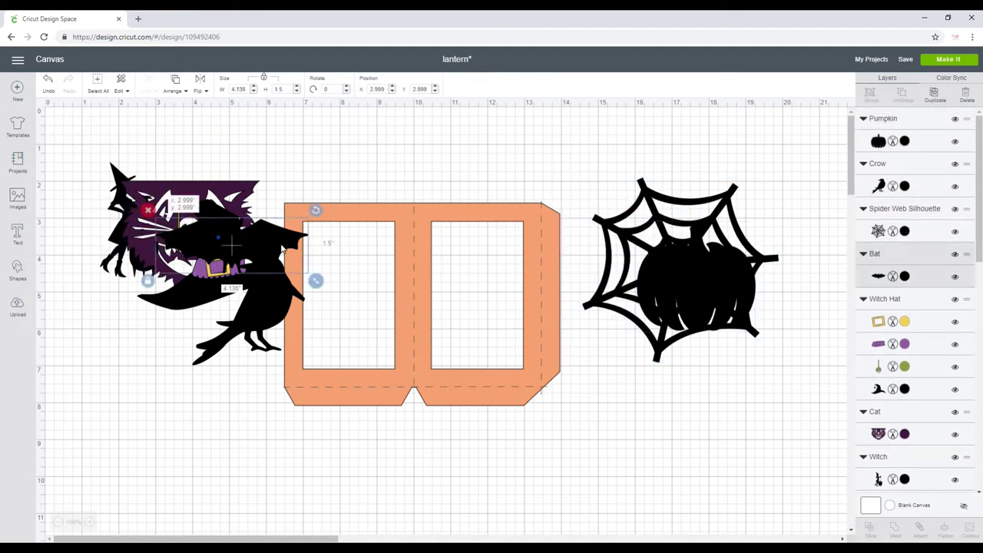
pyautogui.moveTo(231, 244); pyautogui.dragTo(720, 252)
pyautogui.click(265, 301)
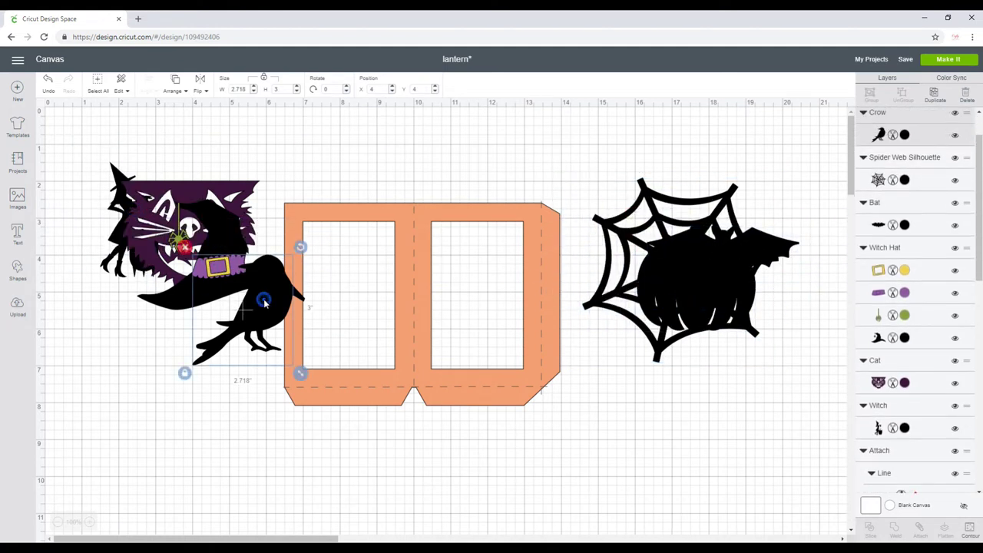
pyautogui.moveTo(264, 301); pyautogui.dragTo(698, 239)
pyautogui.moveTo(127, 215); pyautogui.dragTo(124, 399)
pyautogui.moveTo(112, 246); pyautogui.dragTo(662, 285)
# Step: Ungroup the witch hat, delete its spider, purple band and yellow buckle layers, and move it up-left
pyautogui.click(258, 295)
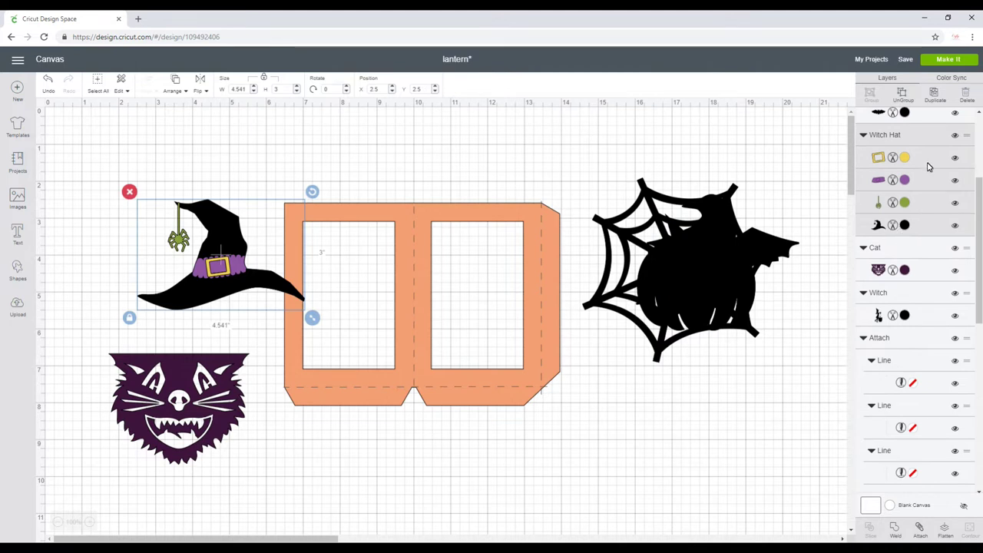
pyautogui.click(904, 94)
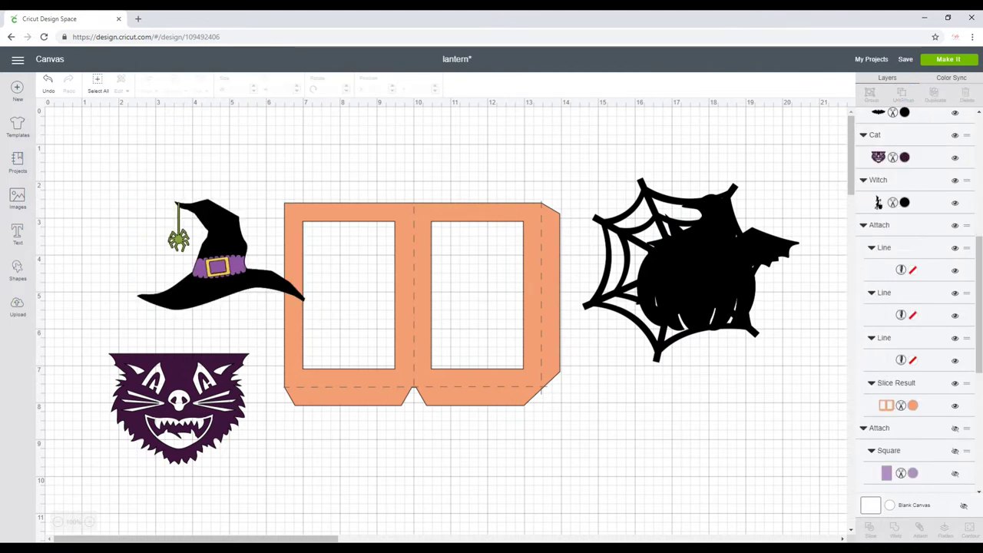
pyautogui.scroll(5, 914, 261)
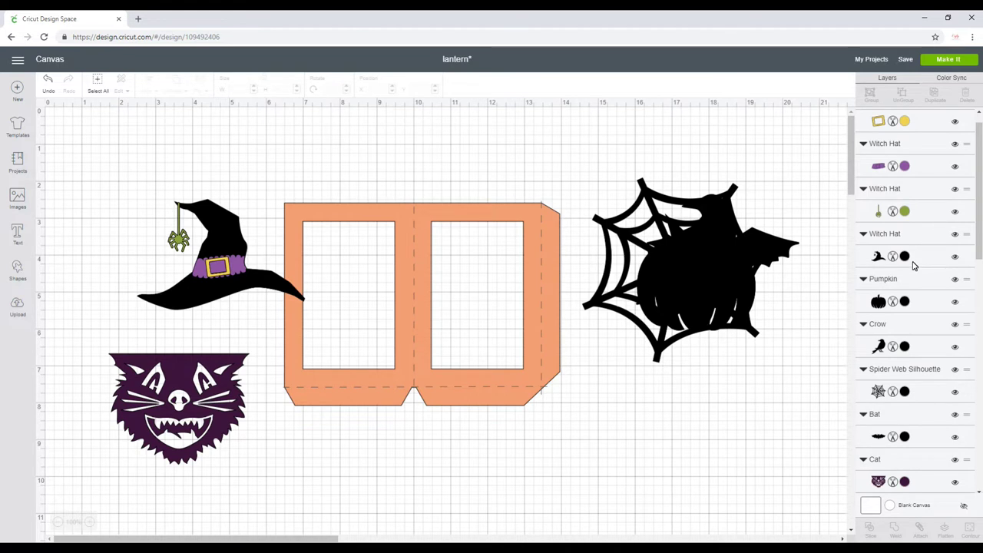
pyautogui.click(914, 260)
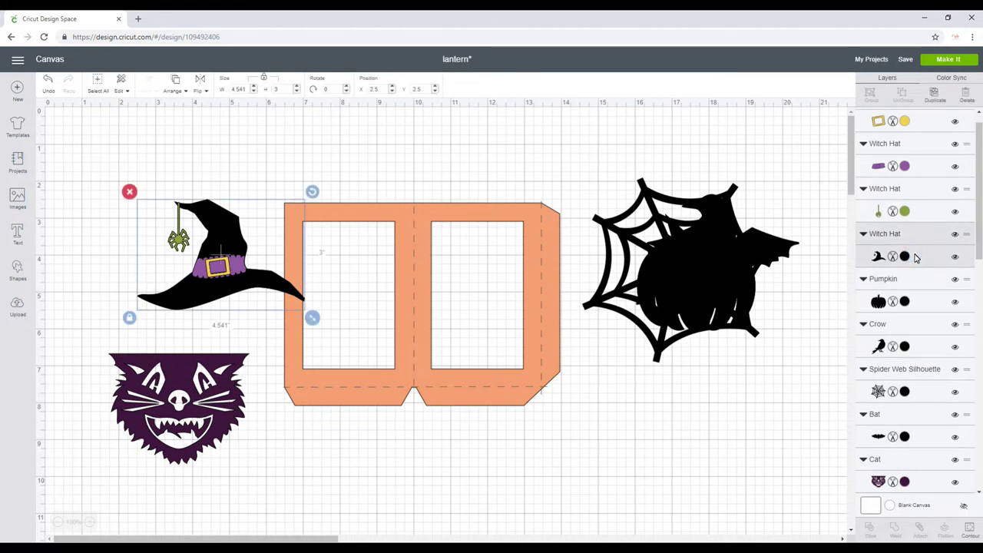
pyautogui.click(941, 213)
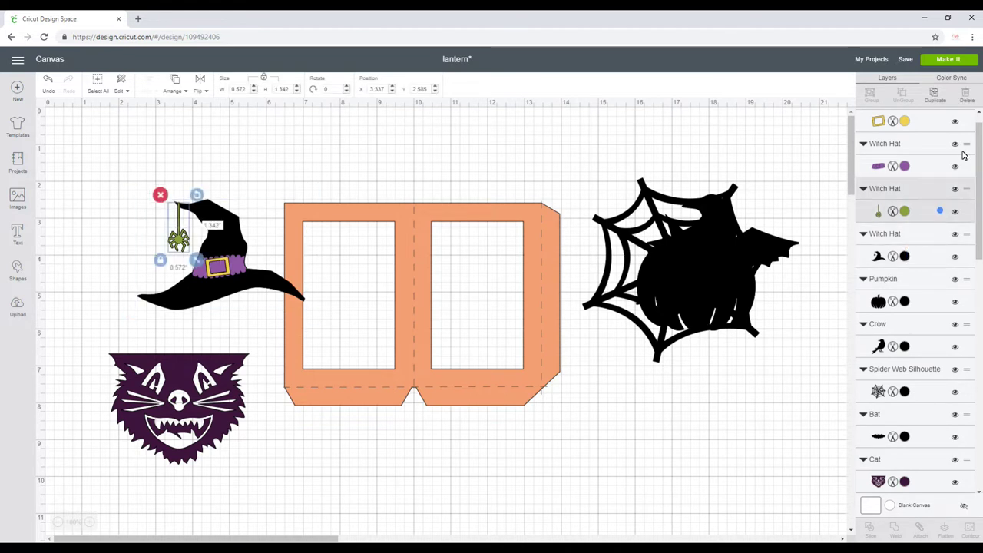
pyautogui.click(966, 95)
pyautogui.click(932, 166)
pyautogui.click(966, 95)
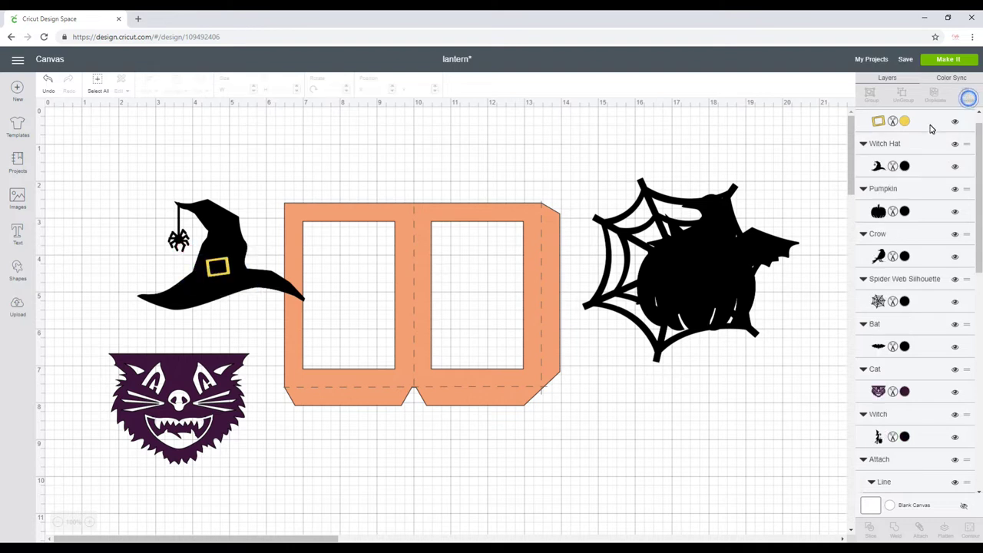
pyautogui.click(966, 95)
pyautogui.moveTo(257, 266); pyautogui.dragTo(208, 250)
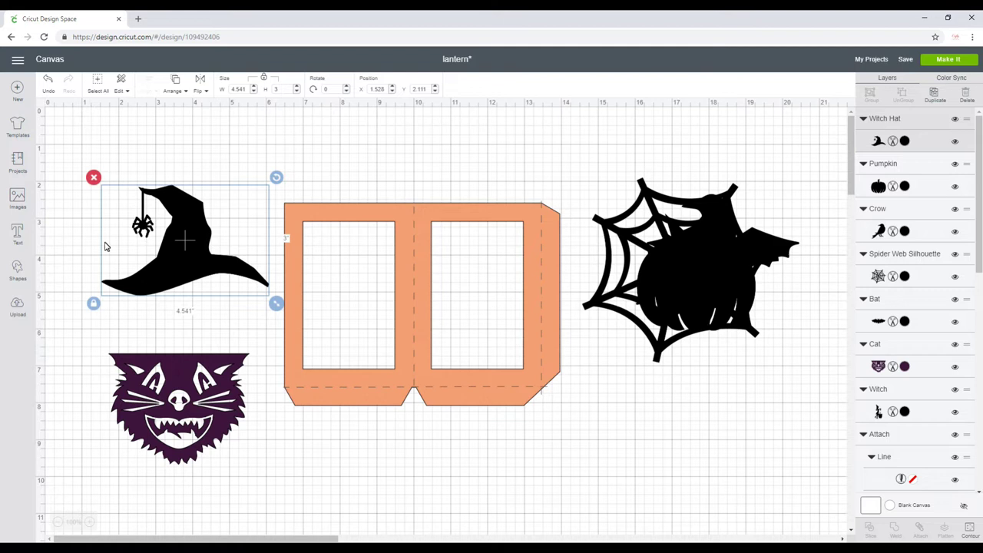
pyautogui.click(25, 274)
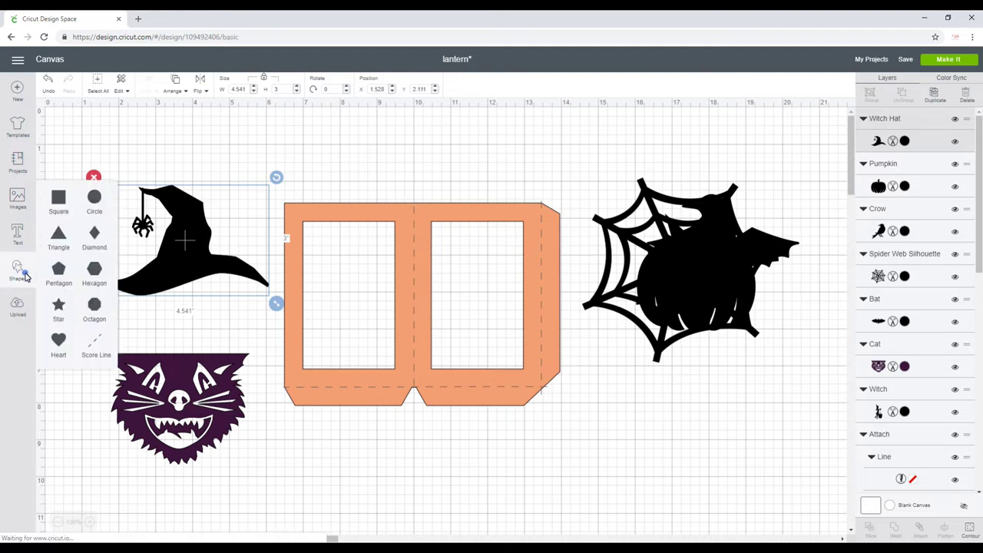
# Step: Add a roughly 1.8-inch circle over the hat's spider and select it together with the hat
pyautogui.click(94, 198)
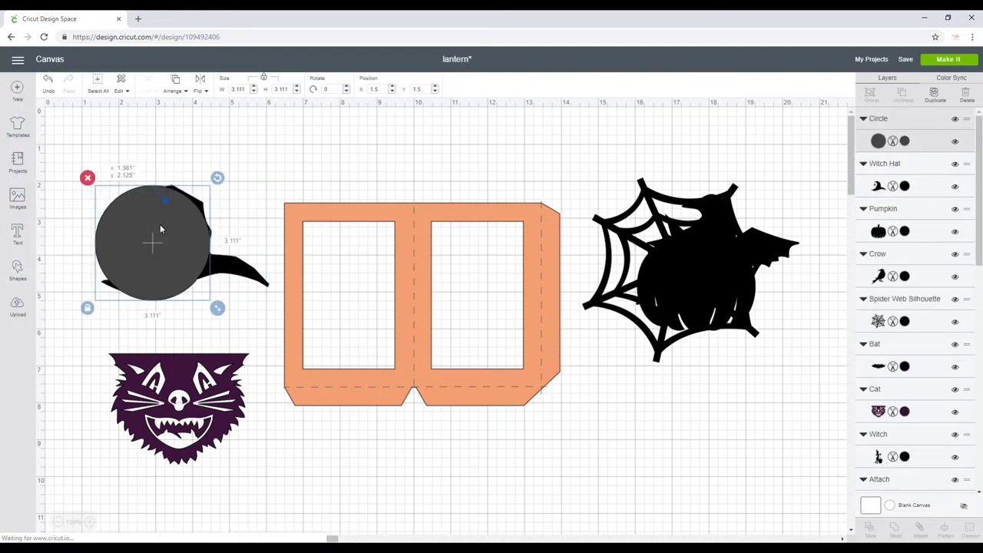
pyautogui.moveTo(218, 303); pyautogui.dragTo(164, 269)
pyautogui.moveTo(135, 220)
pyautogui.mouseDown()
pyautogui.moveTo(135, 229)
pyautogui.moveTo(142, 214)
pyautogui.moveTo(132, 219)
pyautogui.mouseUp()
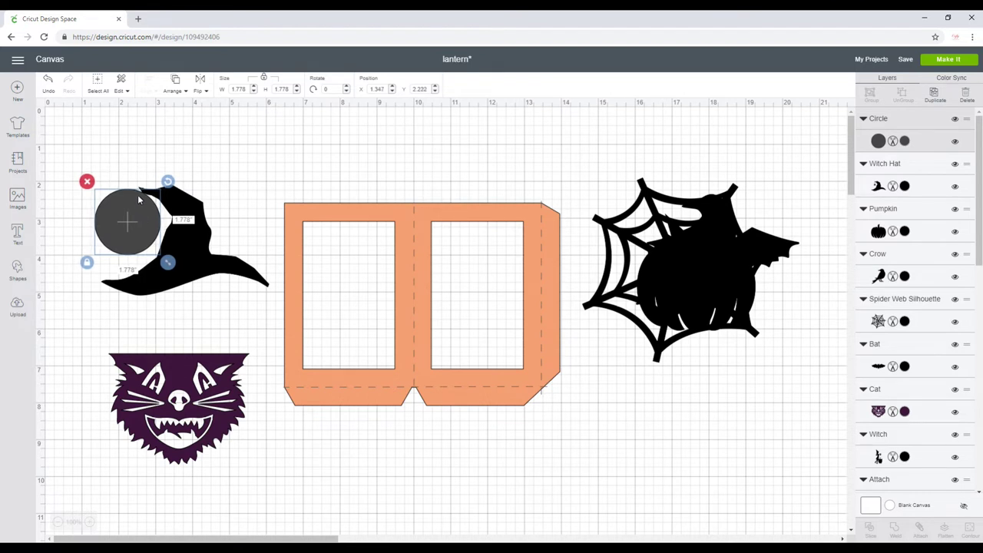
pyautogui.moveTo(136, 146); pyautogui.dragTo(177, 302)
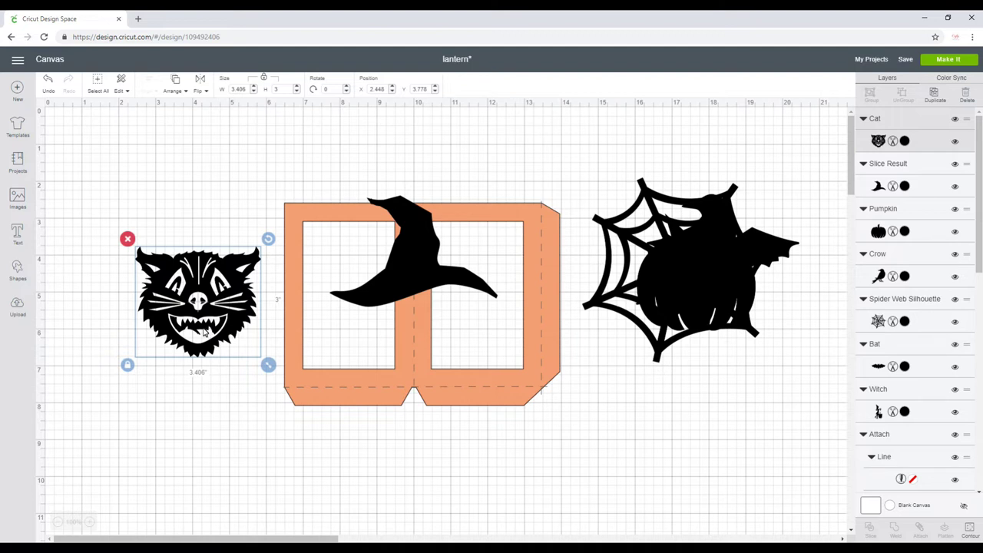
pyautogui.click(971, 529)
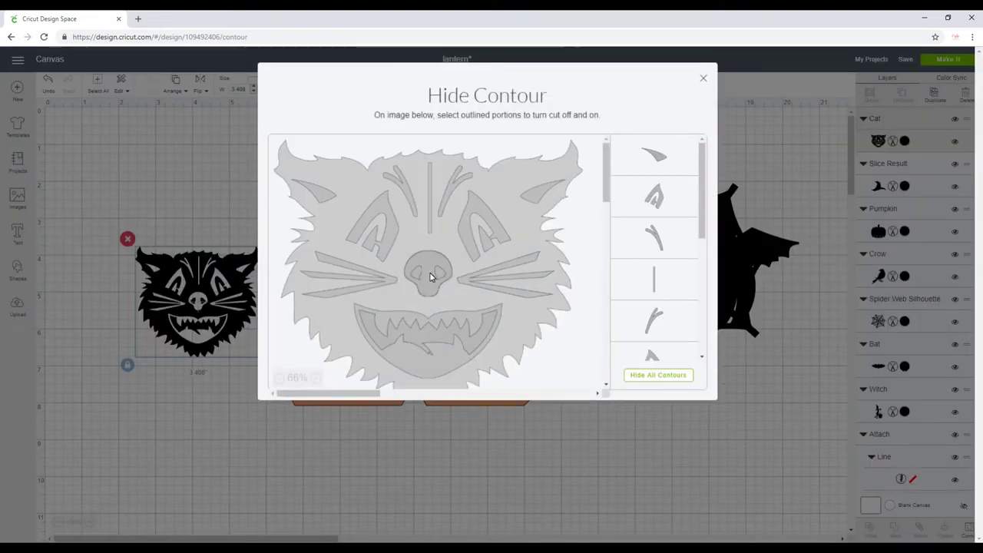
# Step: Hide the cat's left and right nostril contours and return to the canvas
pyautogui.click(419, 274)
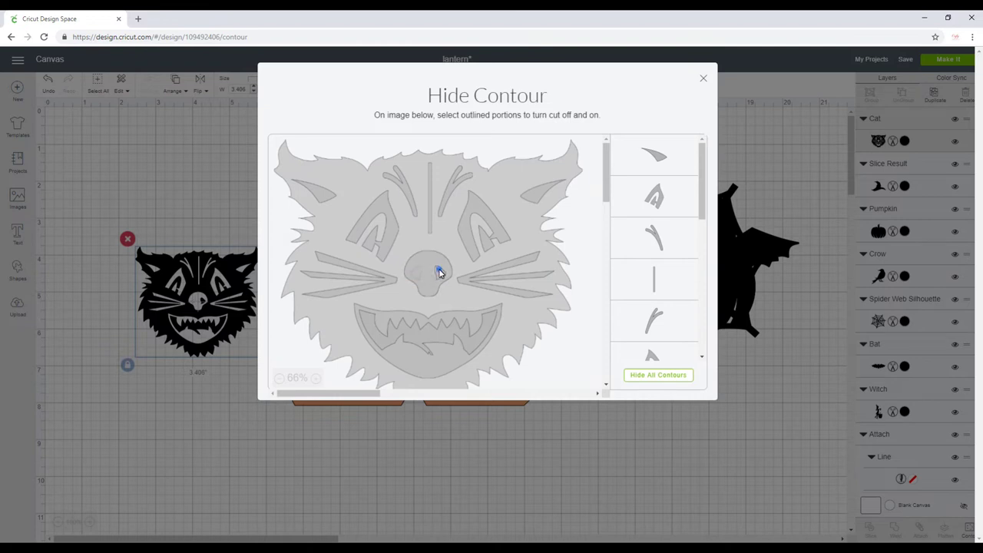
pyautogui.click(440, 272)
pyautogui.click(703, 78)
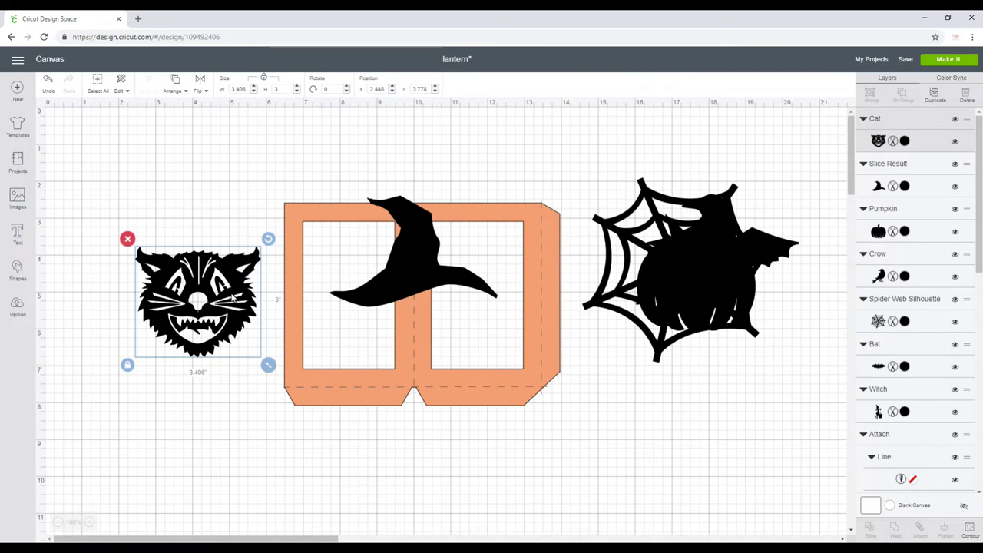
# Step: Zoom in, add a square, shrink it into a thin bar, and duplicate it
pyautogui.click(90, 522)
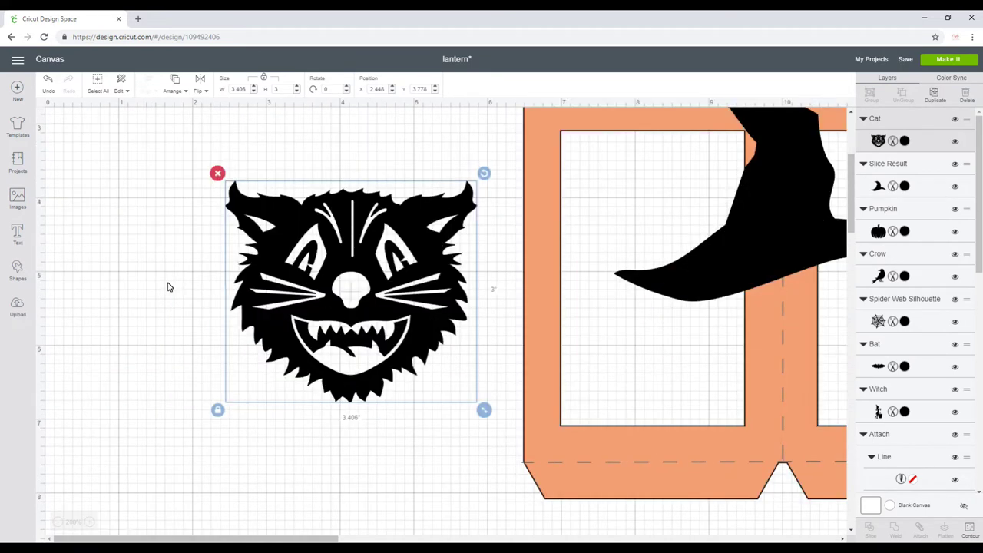
pyautogui.click(17, 265)
pyautogui.click(58, 199)
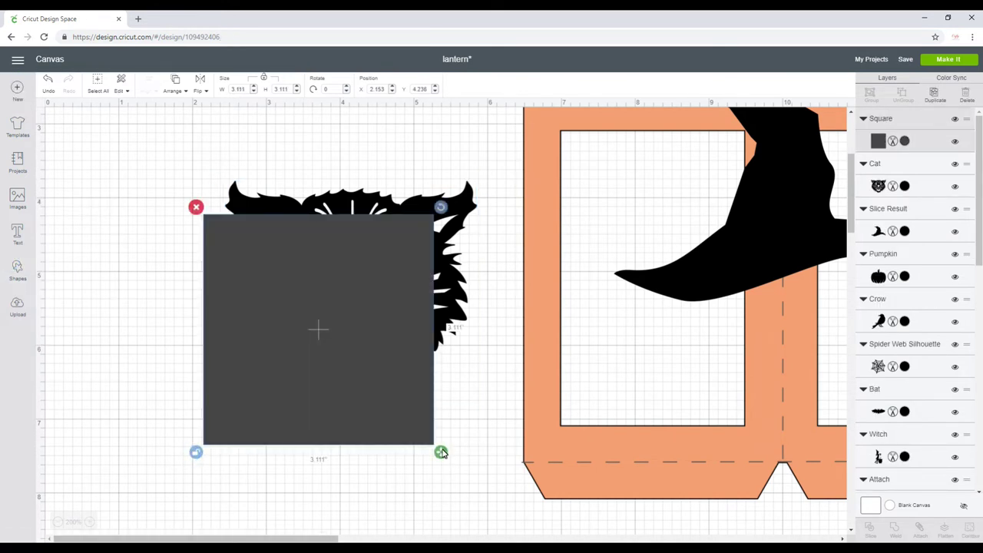
pyautogui.moveTo(441, 452); pyautogui.dragTo(228, 228)
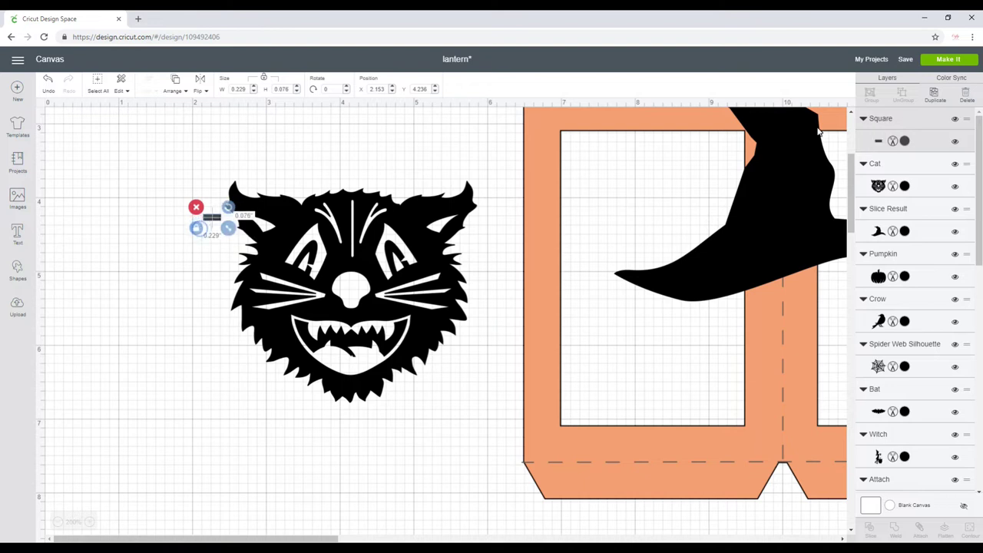
pyautogui.click(934, 93)
# Step: Place the two bars at the cat's mouth corners and weld them into the cat
pyautogui.moveTo(258, 259); pyautogui.dragTo(301, 330)
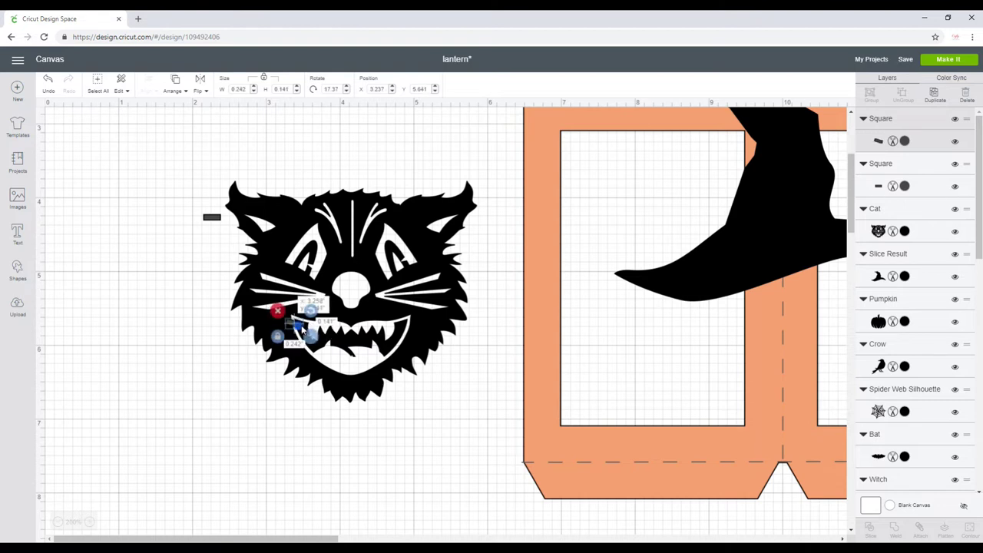
pyautogui.moveTo(303, 330); pyautogui.dragTo(293, 327)
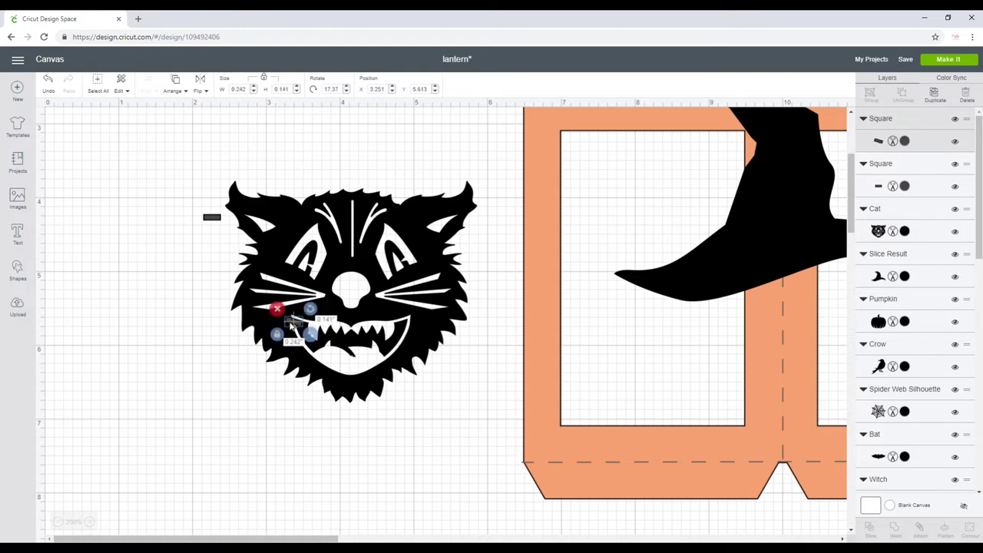
pyautogui.moveTo(212, 221); pyautogui.dragTo(162, 538)
pyautogui.click(169, 239)
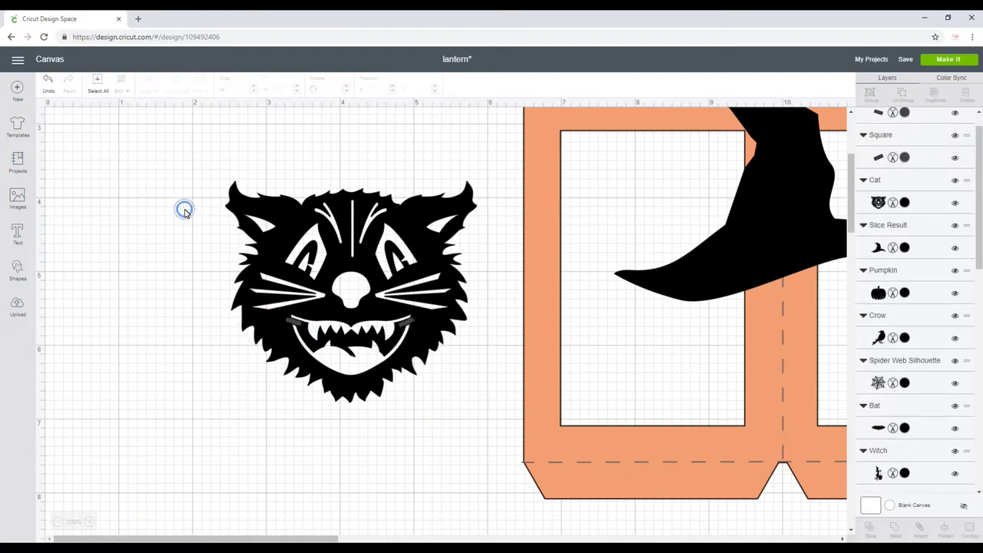
pyautogui.moveTo(164, 170); pyautogui.dragTo(431, 448)
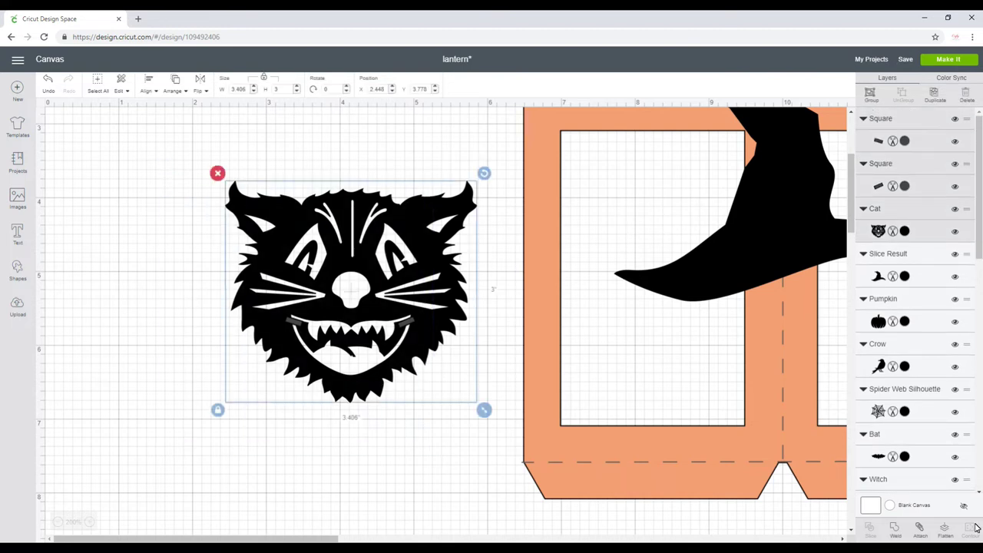
pyautogui.click(895, 529)
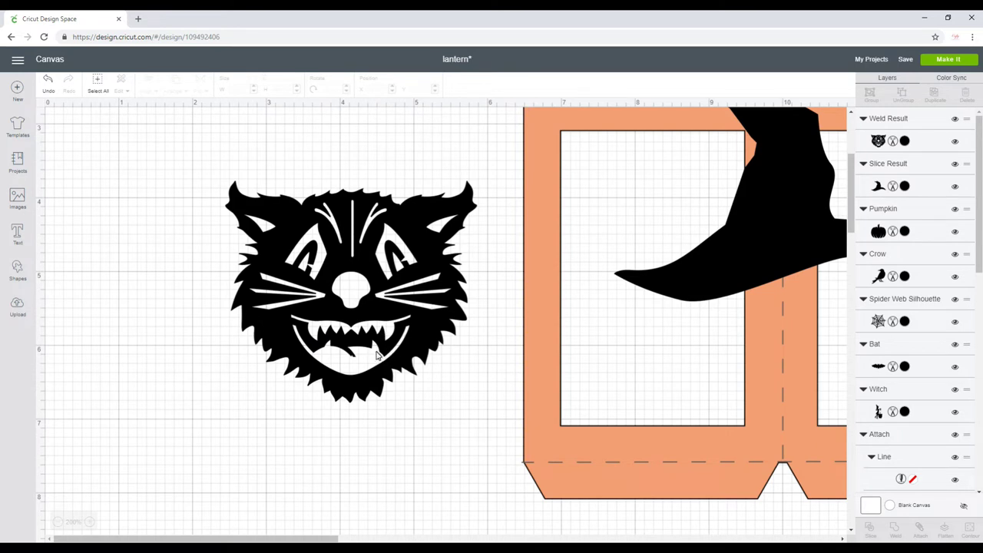
# Step: Put the pumpkin in the lantern's right window and the witch hat above the top edge
pyautogui.scroll(-3, 385, 341)
pyautogui.moveTo(624, 419); pyautogui.dragTo(488, 314)
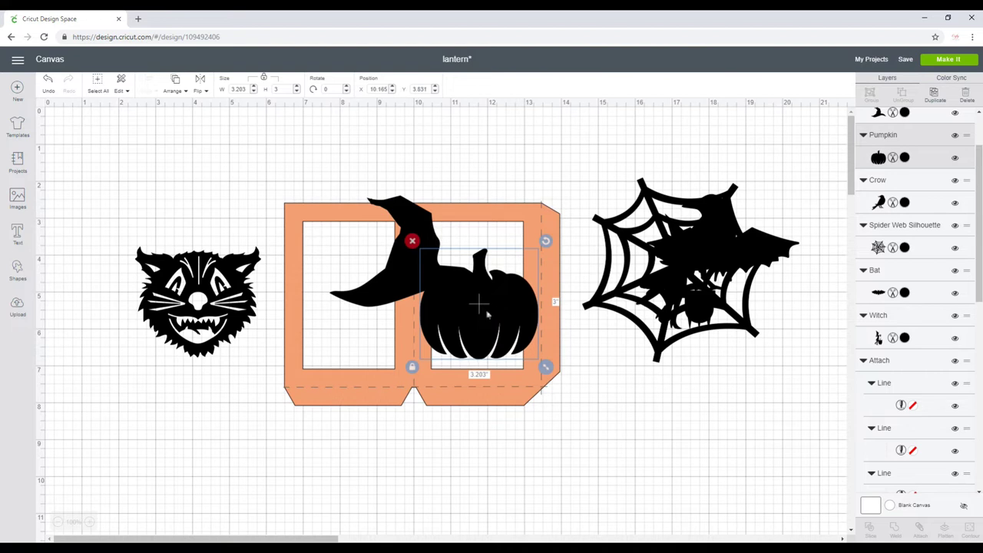
pyautogui.moveTo(485, 305); pyautogui.dragTo(710, 241)
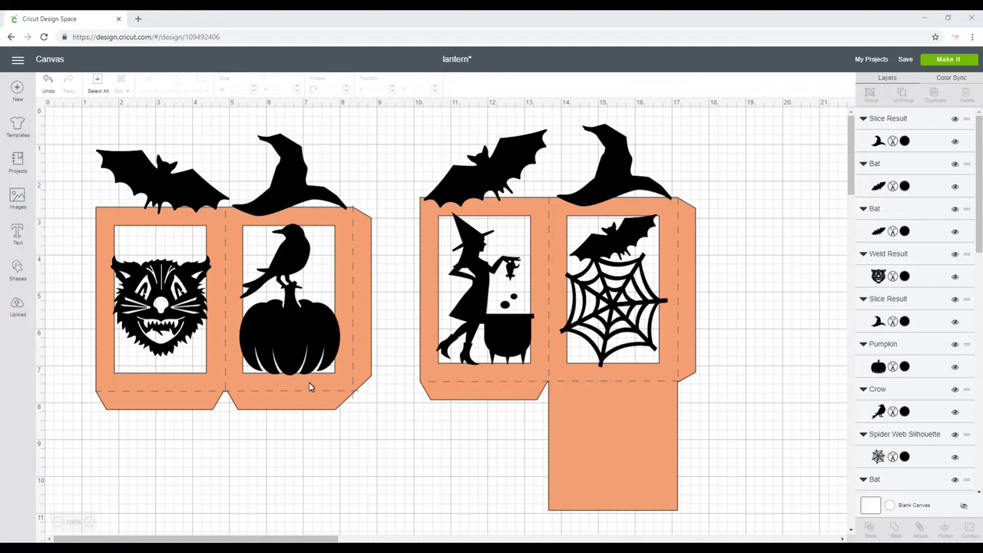
pyautogui.click(340, 381)
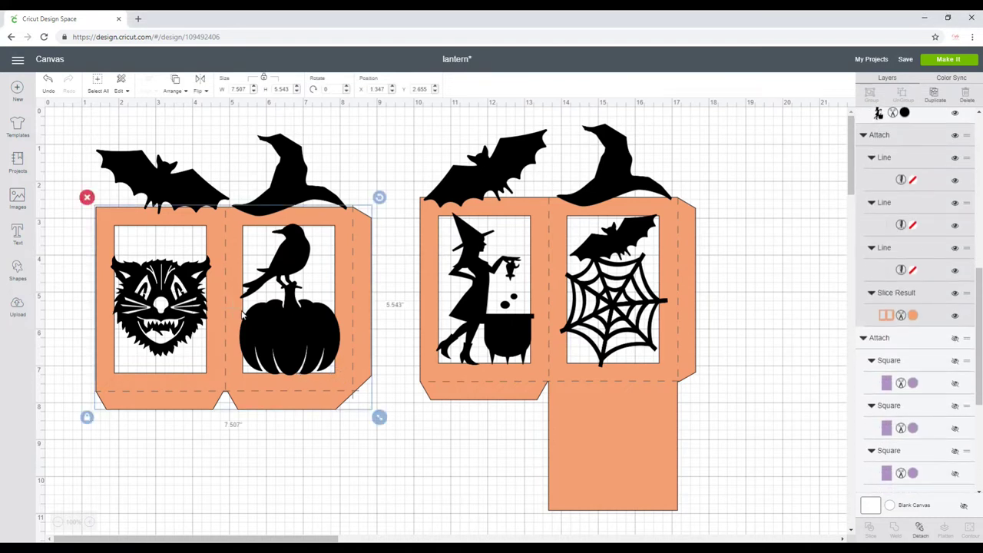
# Step: Detach the left lantern and hide its three score lines
pyautogui.click(921, 530)
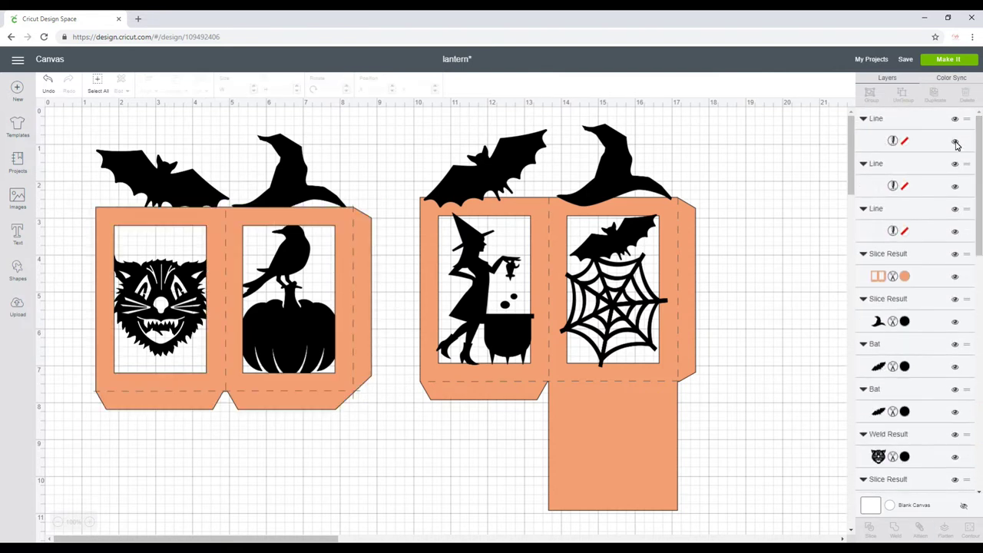
pyautogui.click(955, 142)
pyautogui.click(955, 163)
pyautogui.click(955, 209)
# Step: Detach the right lantern, hide its two score lines, and select all its parts
pyautogui.click(643, 444)
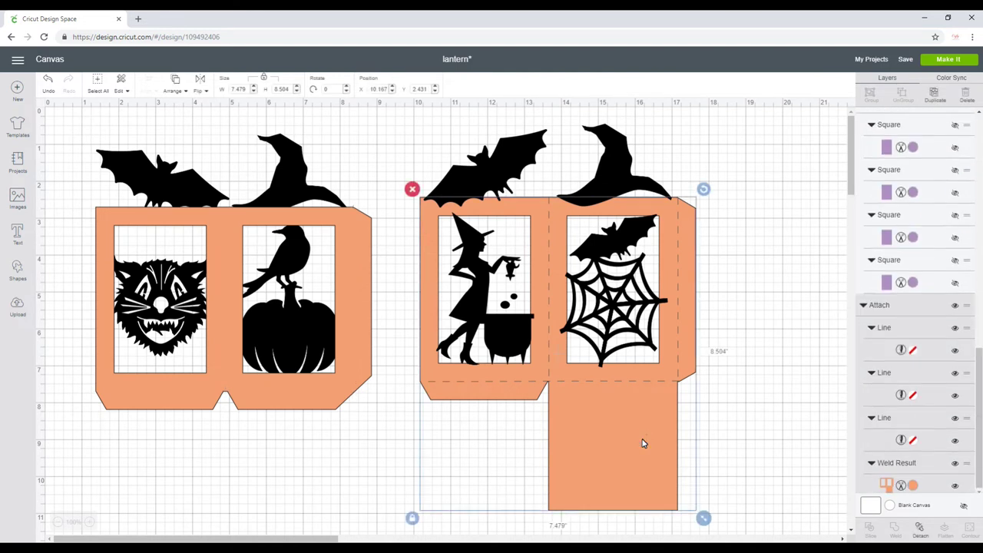
pyautogui.click(920, 529)
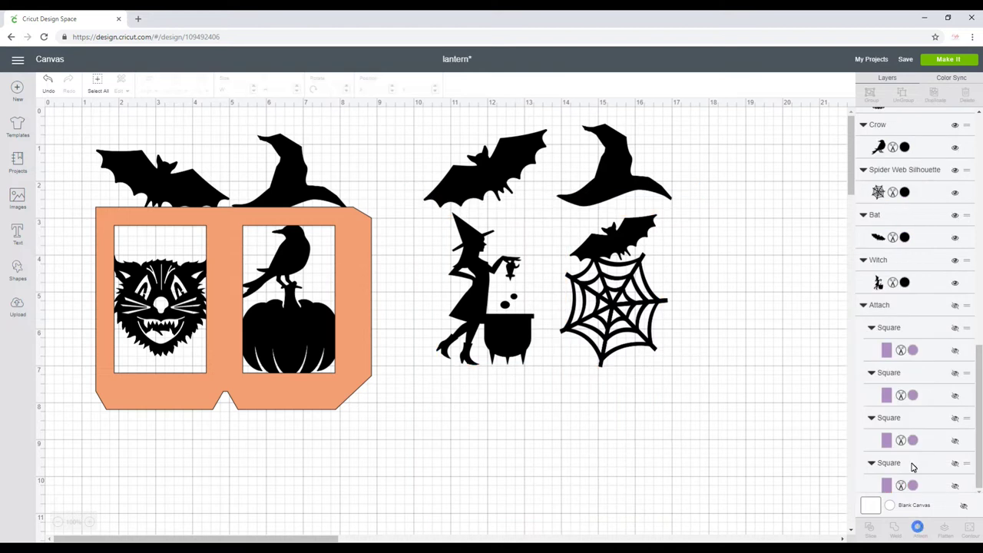
pyautogui.scroll(5, 914, 385)
pyautogui.click(955, 140)
pyautogui.click(956, 166)
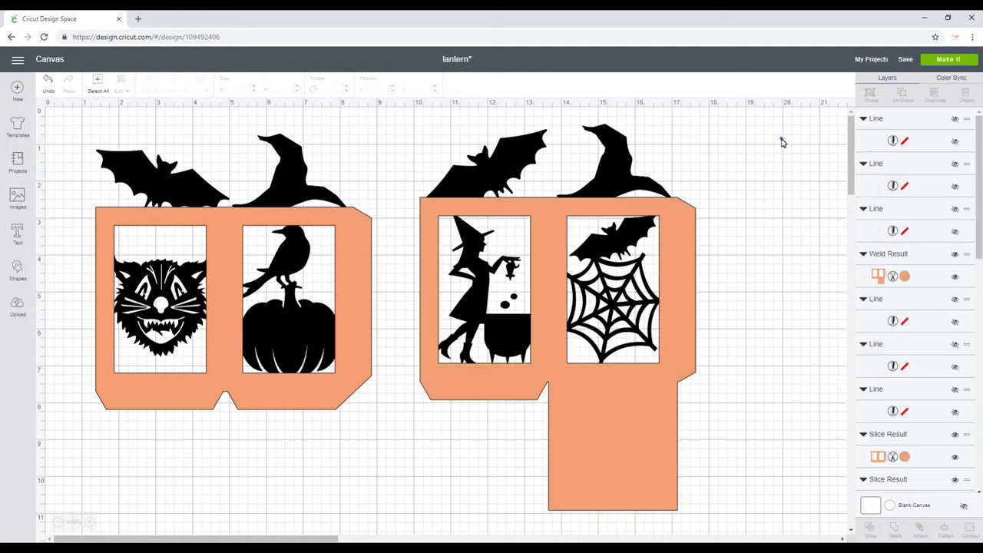
pyautogui.moveTo(781, 139); pyautogui.dragTo(439, 477)
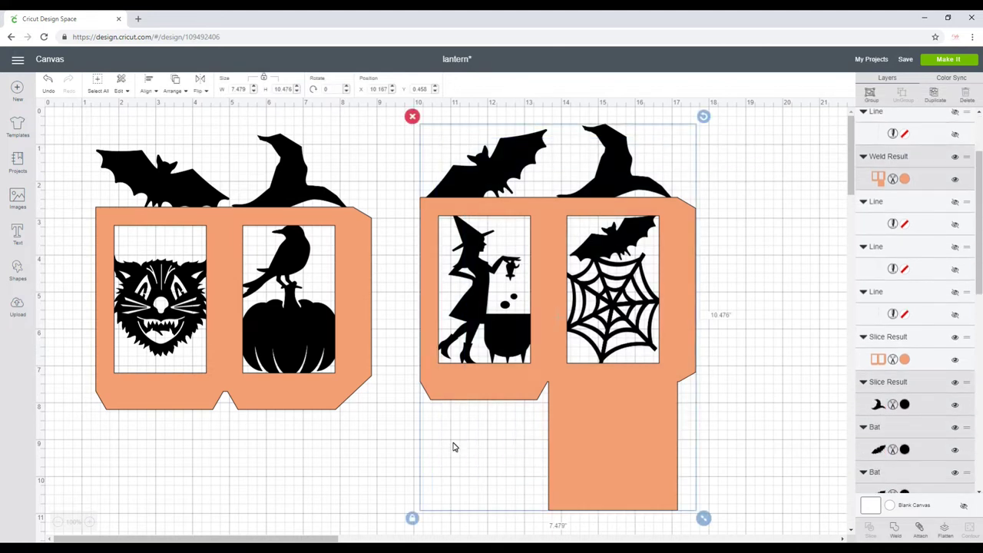
# Step: Weld the right lantern and then the left lantern each into a single shape
pyautogui.click(898, 526)
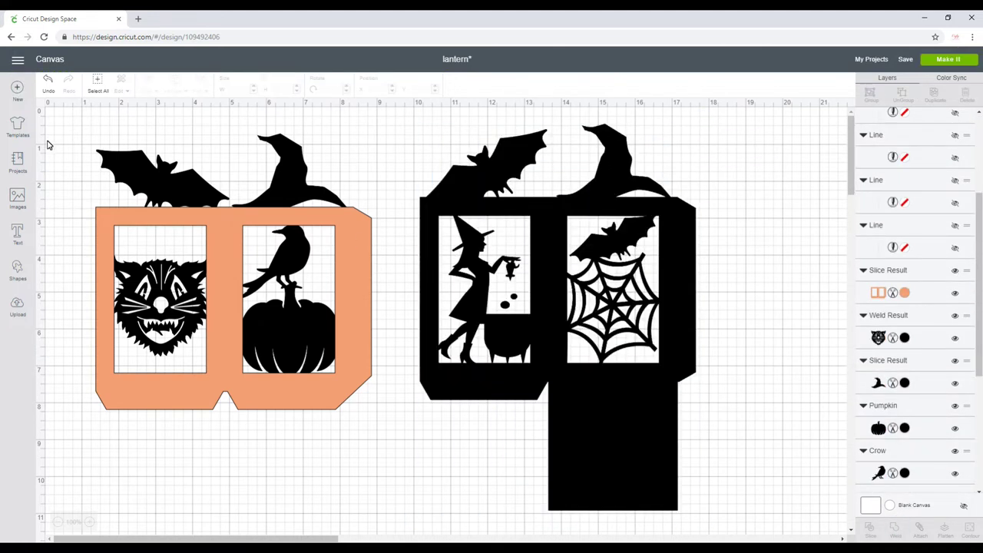
pyautogui.moveTo(64, 116); pyautogui.dragTo(375, 391)
pyautogui.click(895, 528)
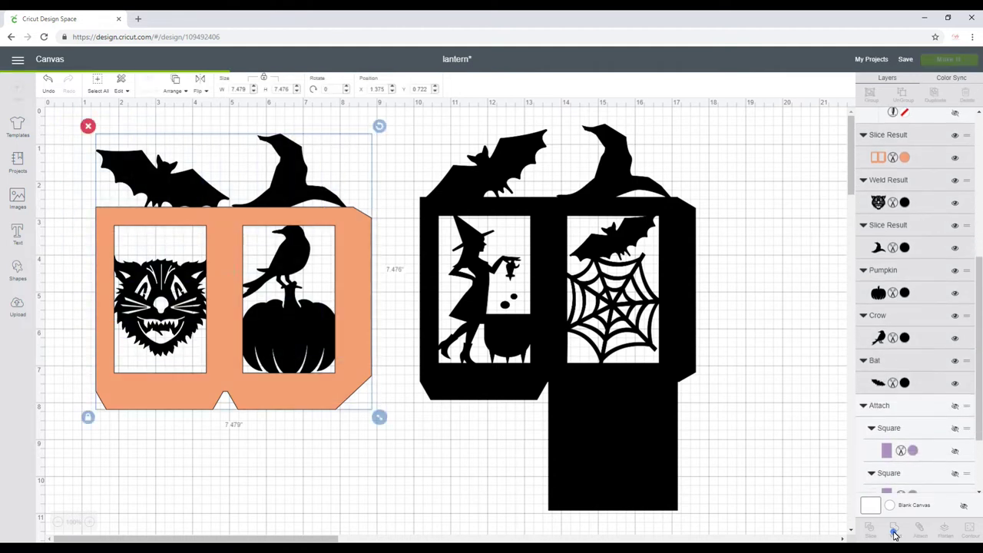
# Step: Send both welded lanterns to the back and show the first score line again
pyautogui.click(176, 89)
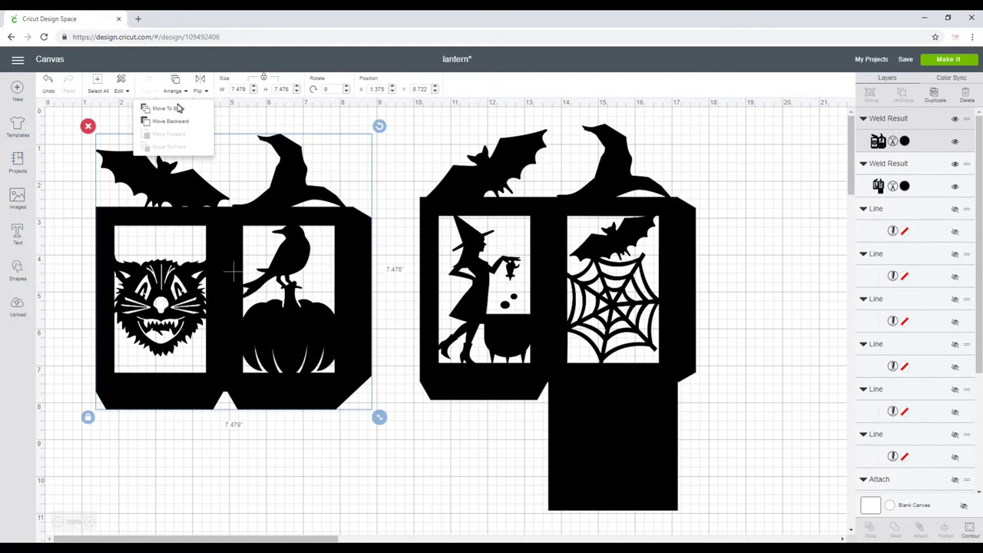
pyautogui.click(178, 109)
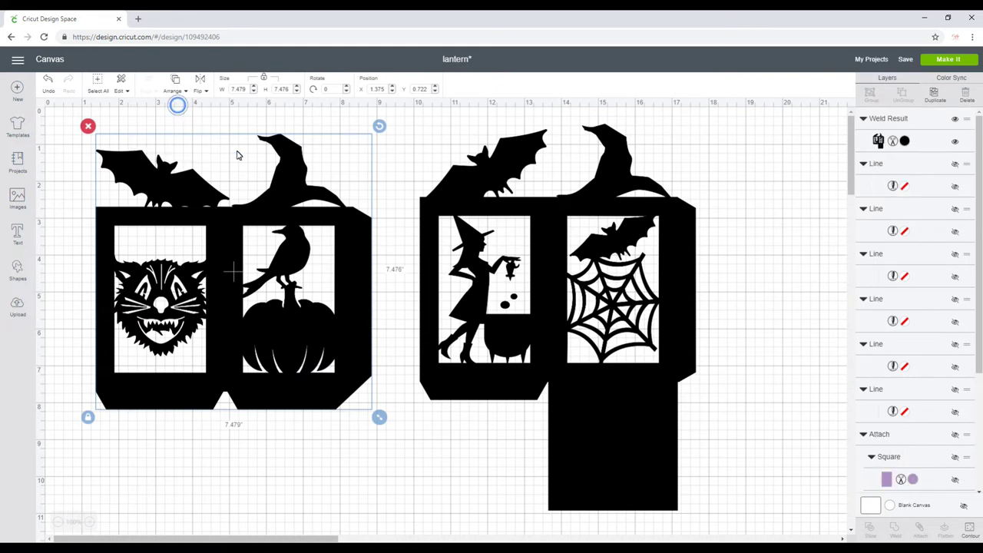
pyautogui.click(552, 229)
pyautogui.click(175, 91)
pyautogui.click(177, 107)
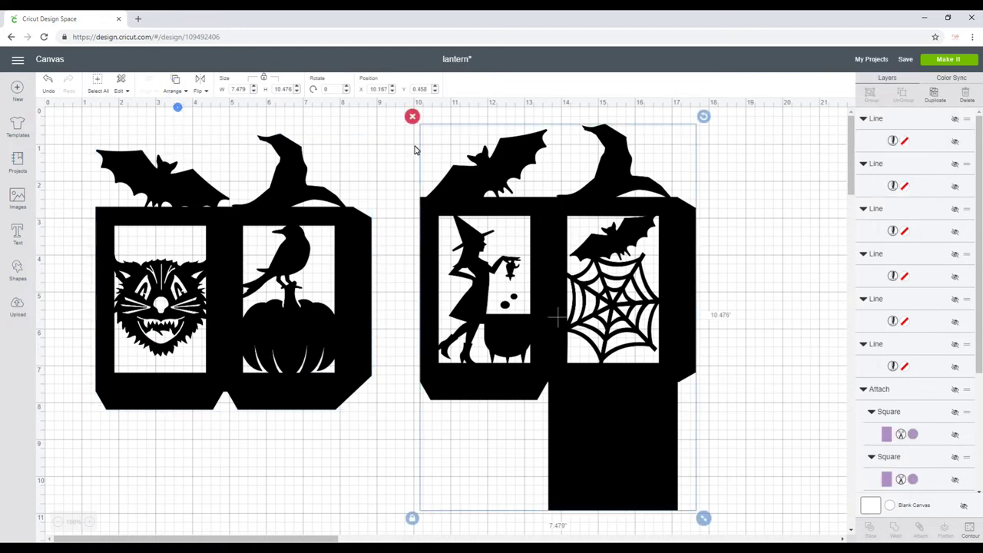
pyautogui.click(956, 142)
# Step: Unhide the five remaining hidden score Line layers so the dashed lines show
pyautogui.click(956, 185)
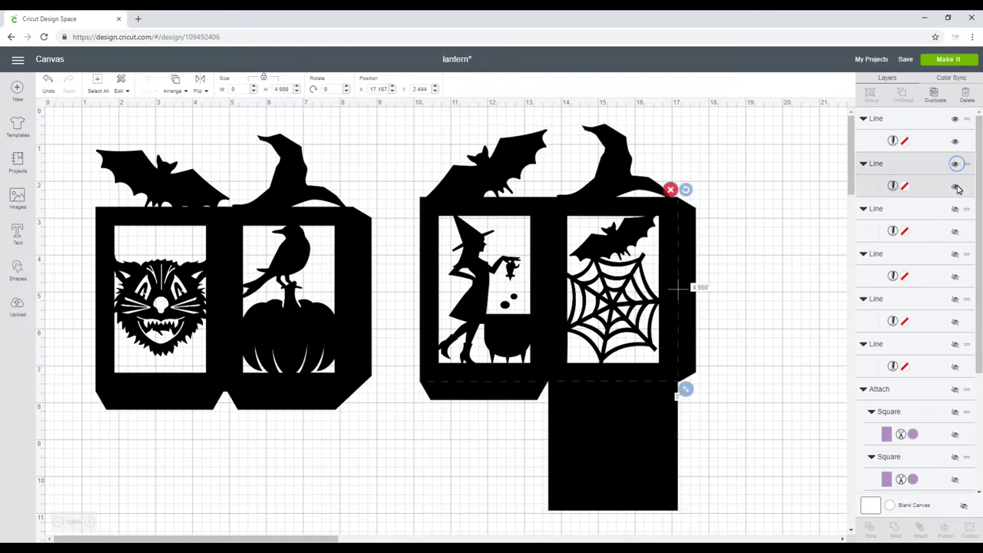
pyautogui.click(955, 230)
pyautogui.click(954, 256)
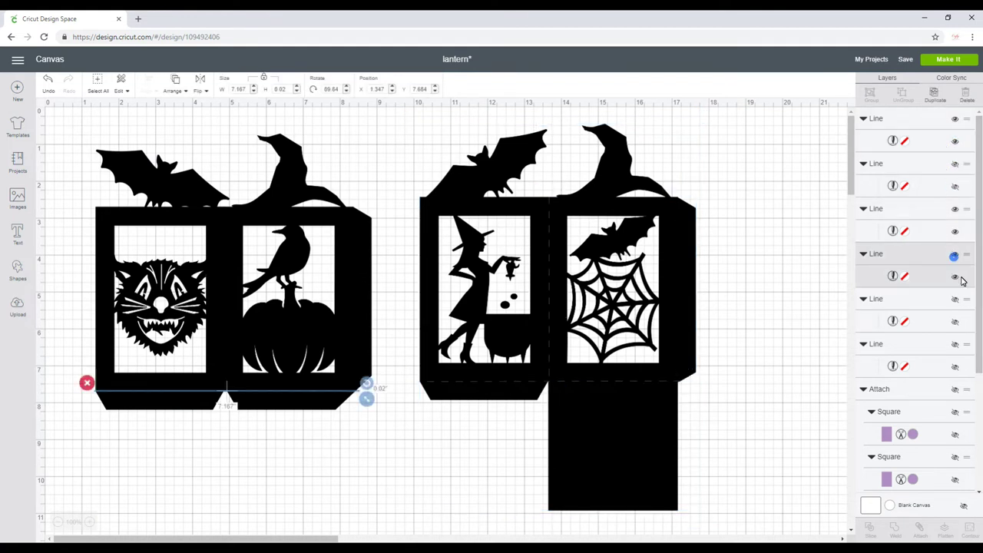
pyautogui.click(956, 299)
pyautogui.click(954, 344)
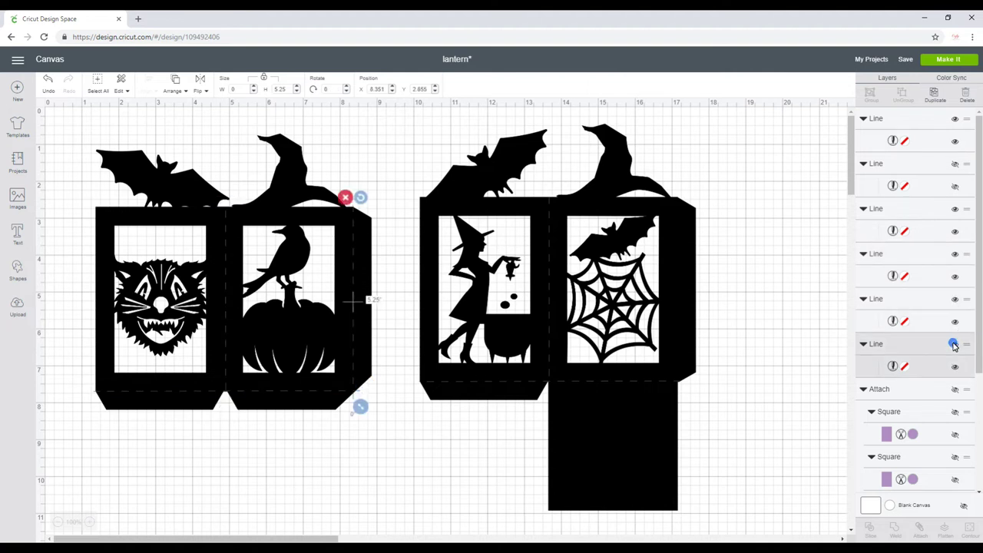
# Step: Attach the score lines to the right lantern, then select the left lantern and attach its lines
pyautogui.moveTo(775, 130); pyautogui.dragTo(430, 486)
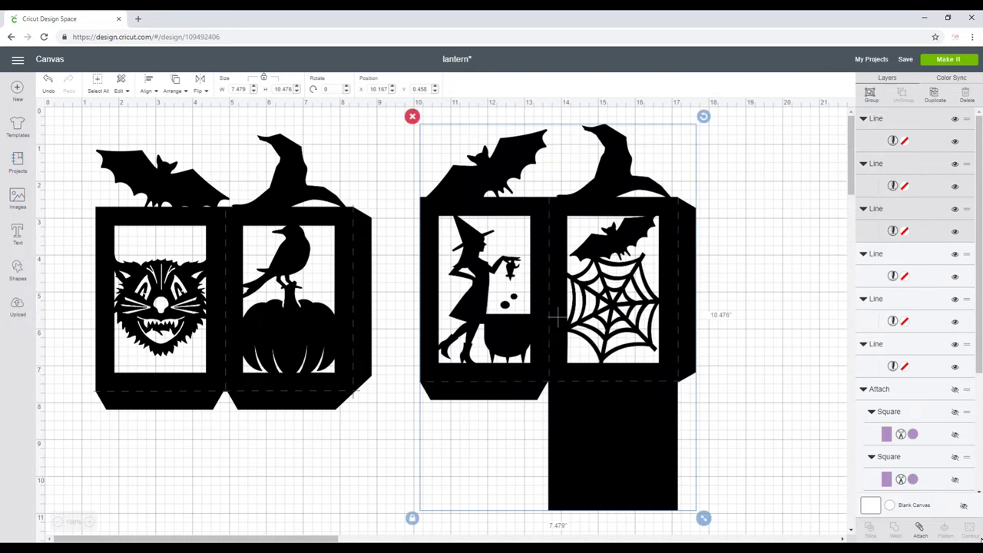
pyautogui.click(923, 528)
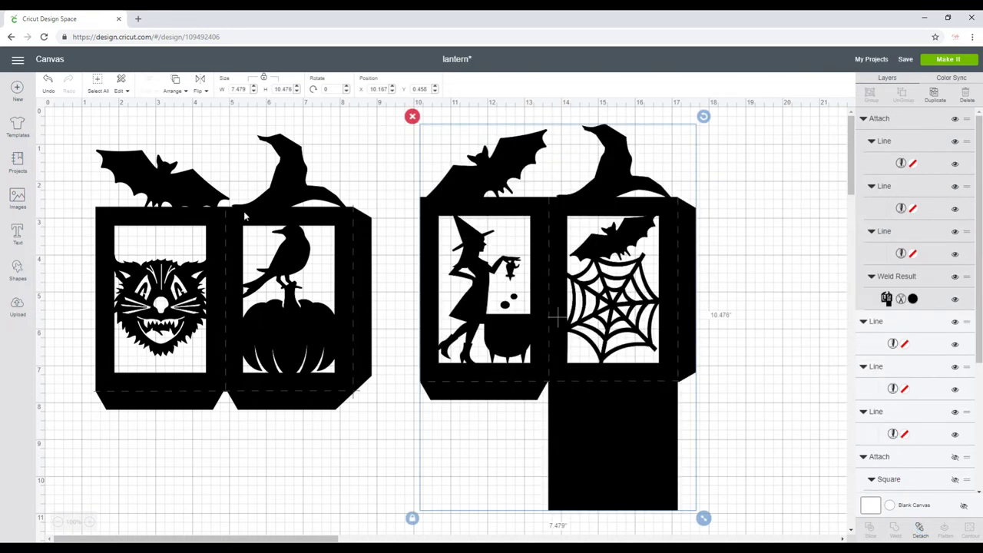
pyautogui.moveTo(64, 117); pyautogui.dragTo(362, 453)
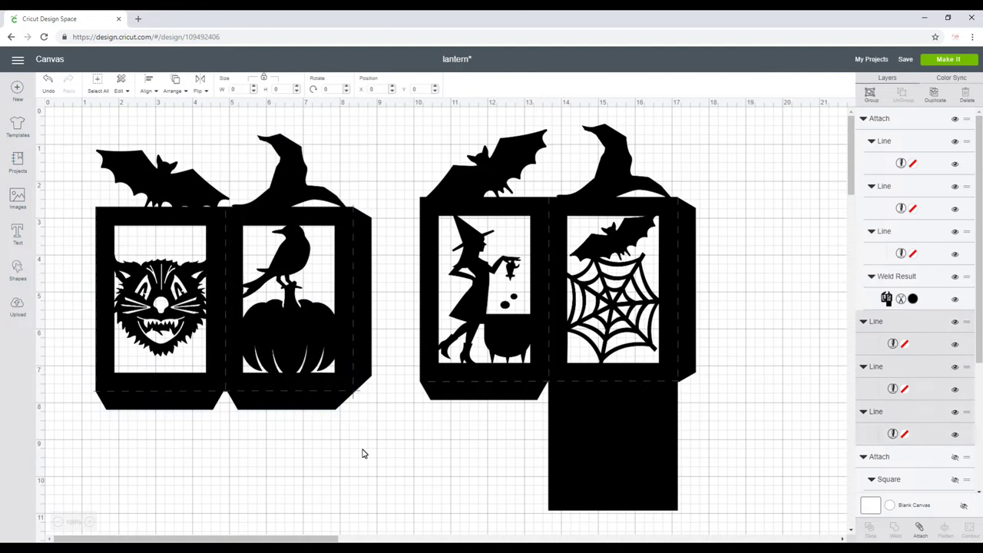
pyautogui.click(920, 527)
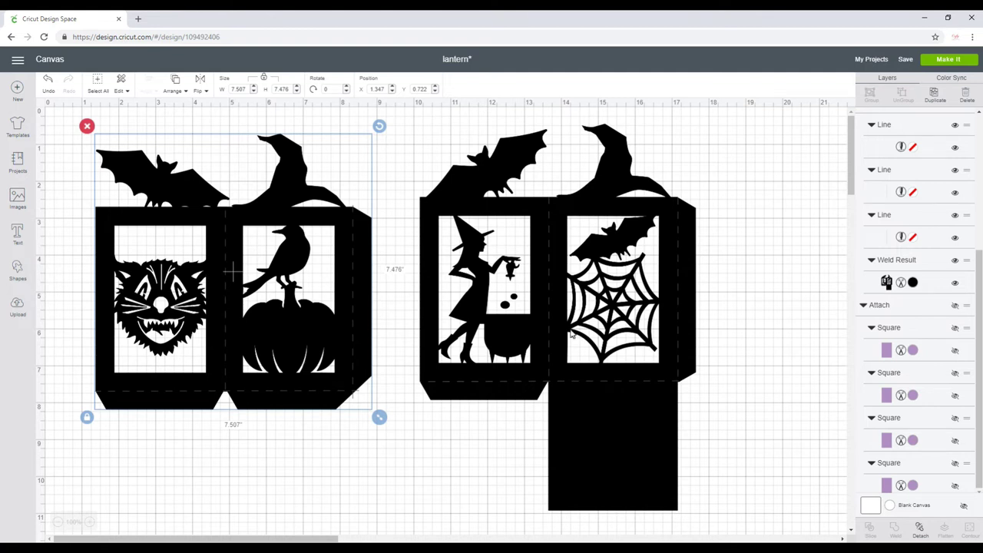
# Step: Unhide the Attach group of four purple vellum window squares
pyautogui.click(955, 306)
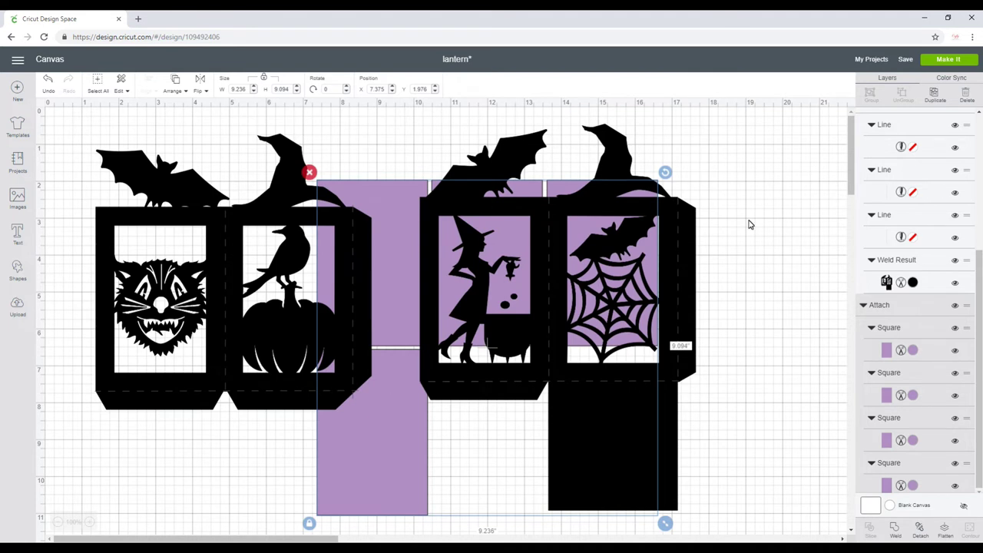
# Step: Send the design to Make It, preview mats 2 and 3, and continue to material setup
pyautogui.click(953, 61)
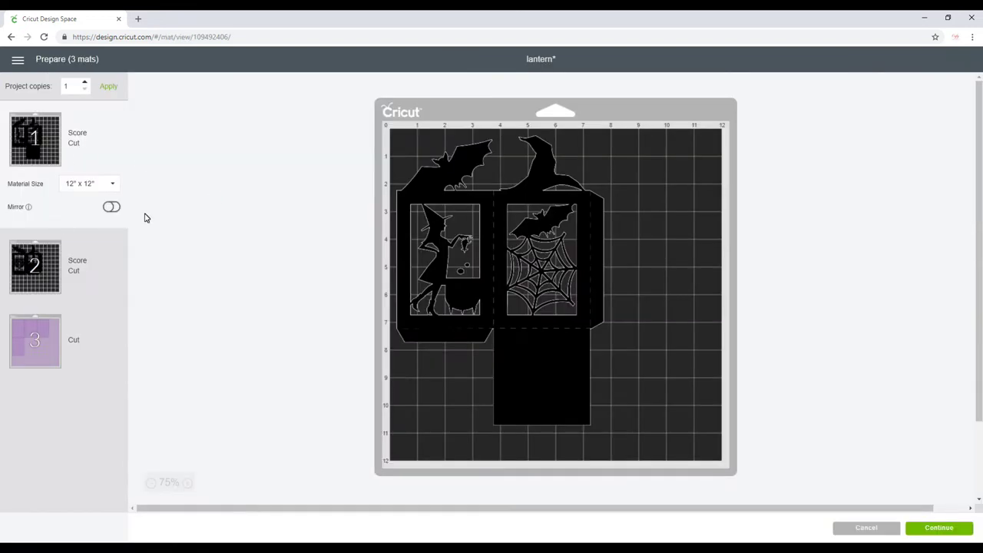
pyautogui.click(56, 282)
pyautogui.click(33, 339)
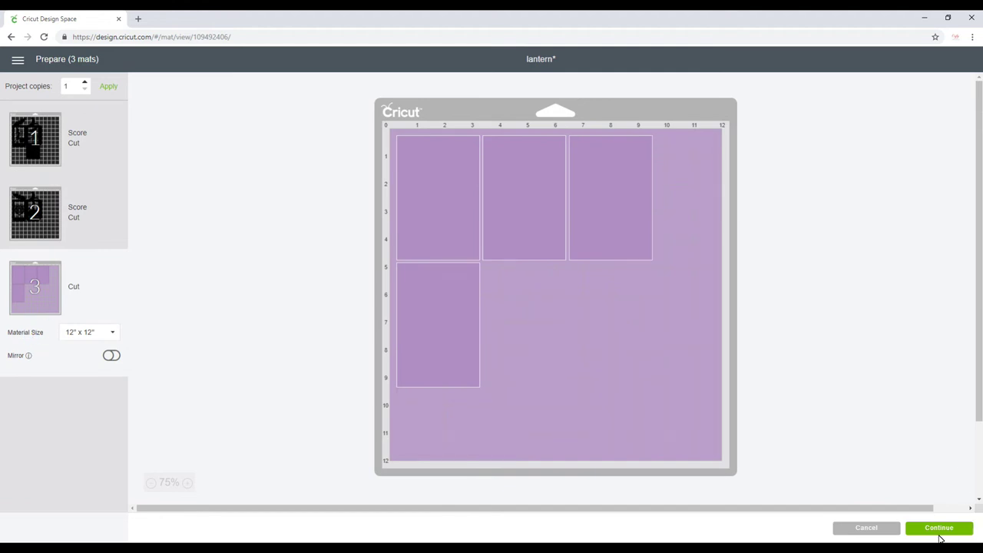
pyautogui.click(939, 532)
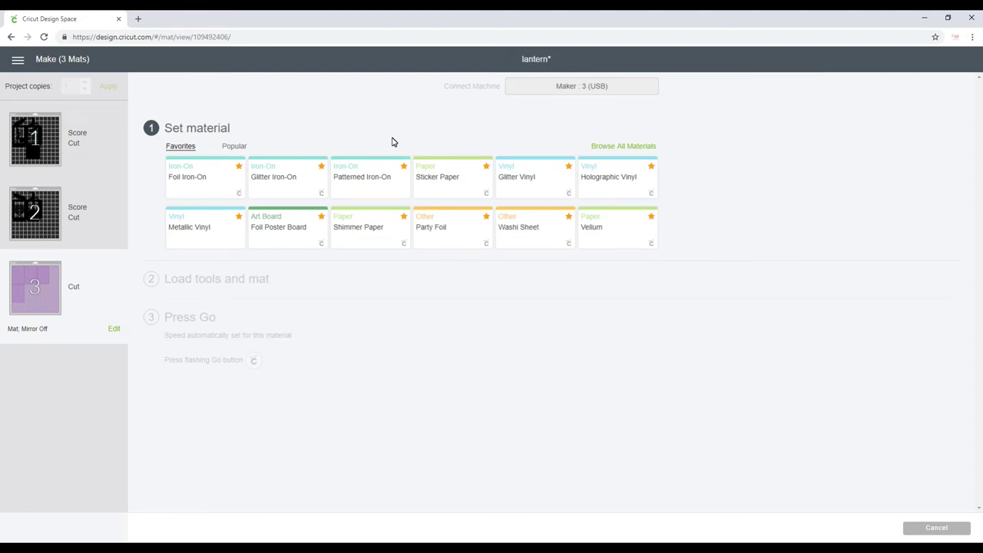
# Step: Preview the third mat, then pick Vellum from the Paper materials as its cut material
pyautogui.click(33, 295)
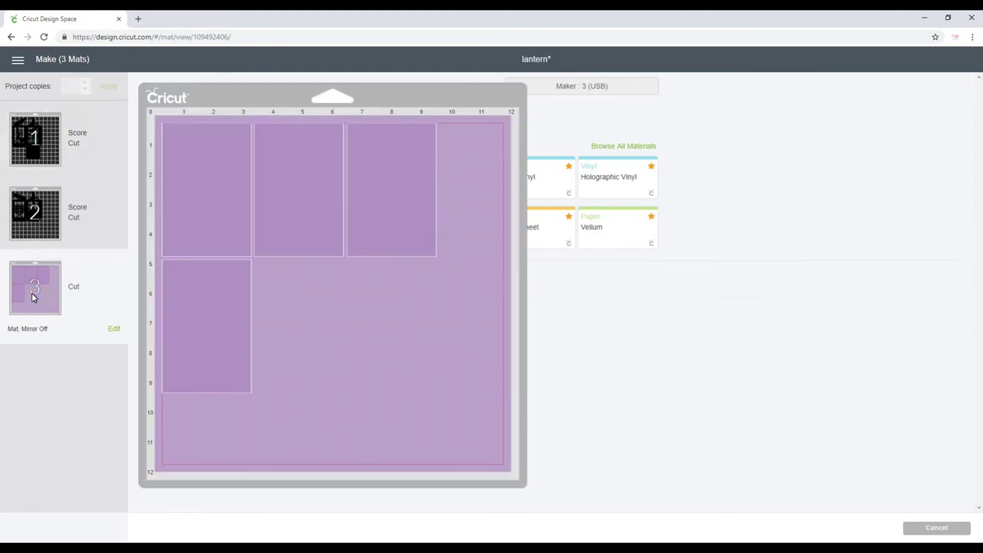
pyautogui.click(469, 331)
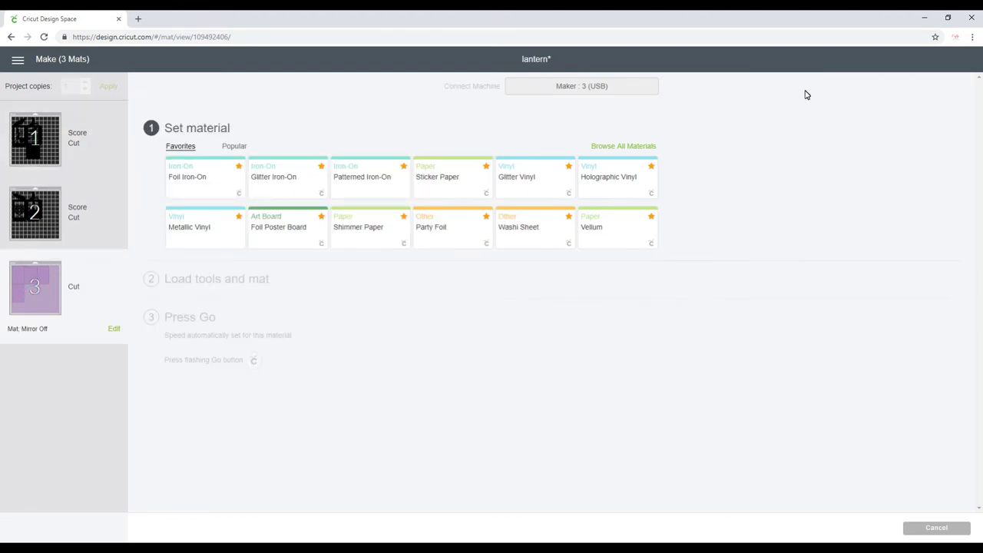
pyautogui.click(619, 148)
pyautogui.scroll(-10, 630, 151)
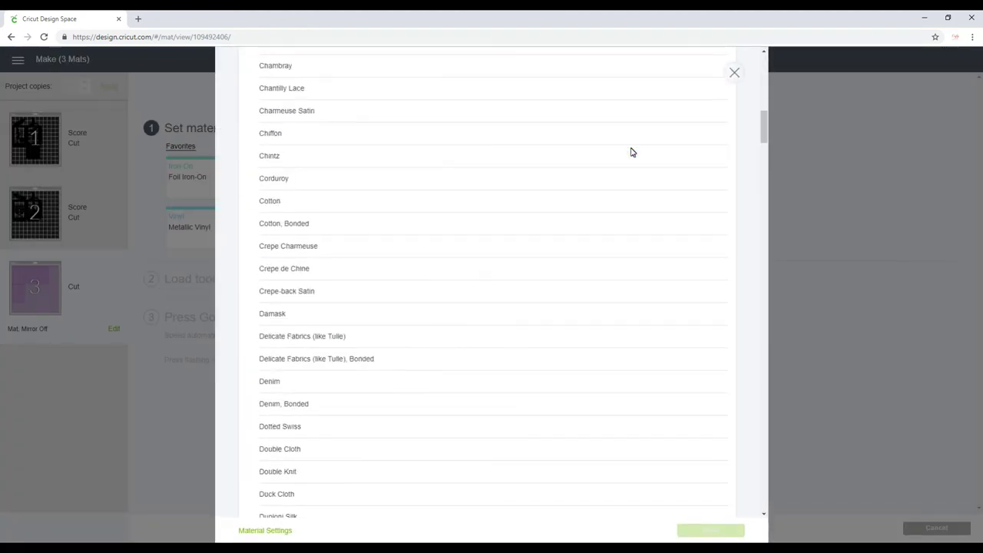
pyautogui.scroll(-20, 632, 152)
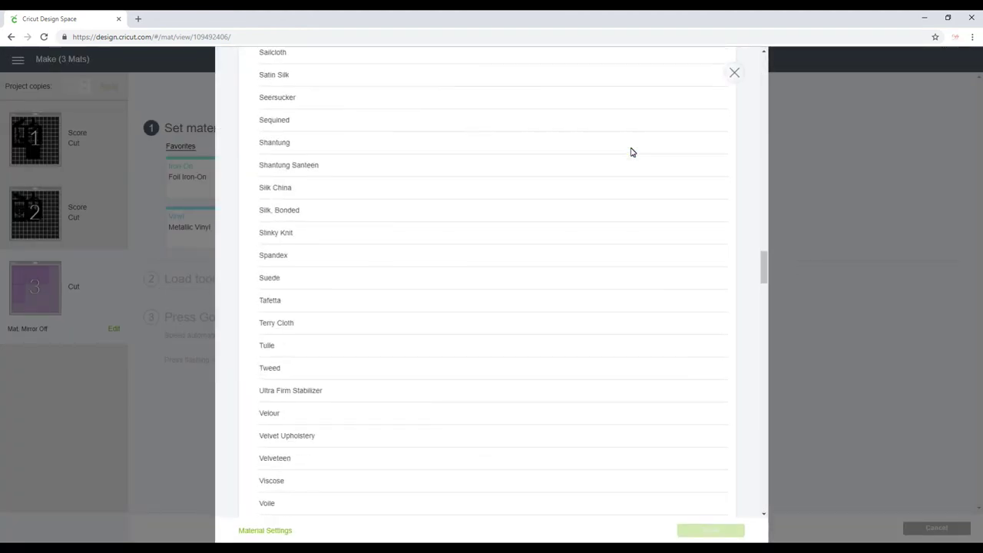
pyautogui.scroll(-15, 632, 152)
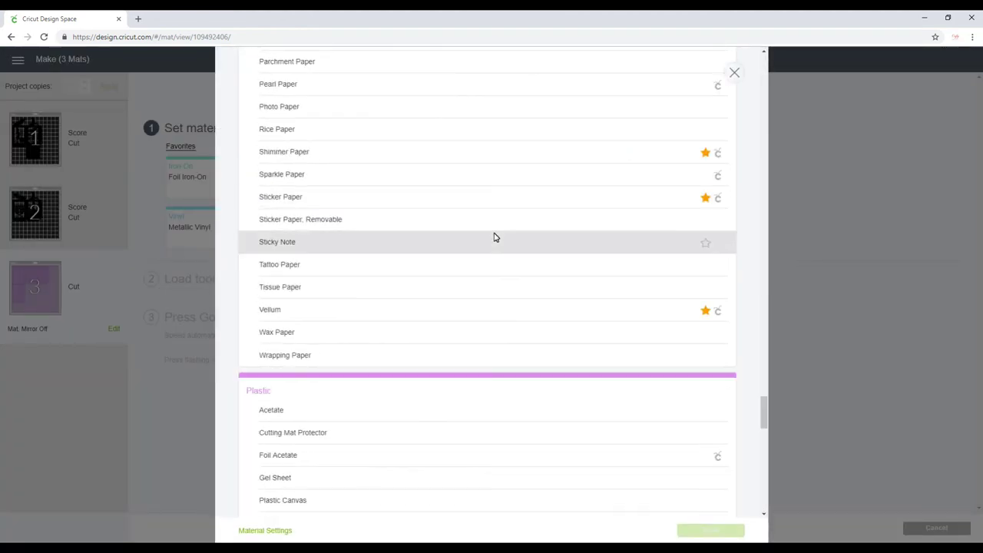
pyautogui.click(358, 313)
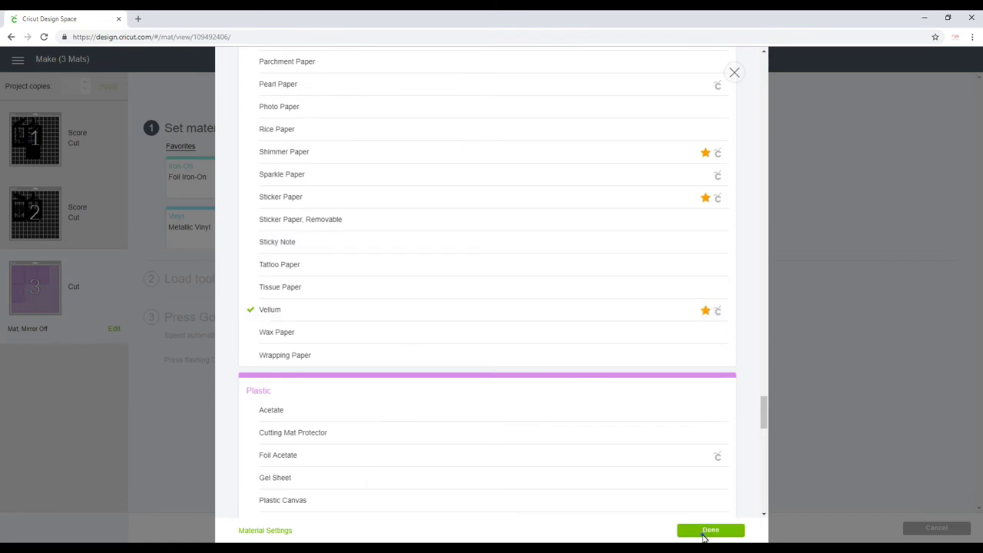
pyautogui.click(708, 532)
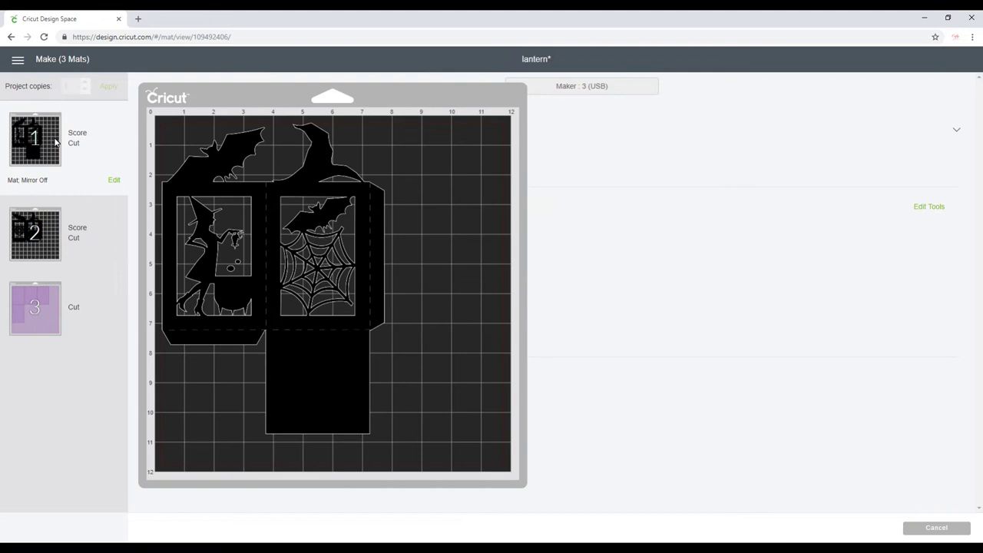
# Step: Set the first mat to Kraft Board and use the Scoring Stylus instead of the Double Scoring Wheel
pyautogui.click(270, 132)
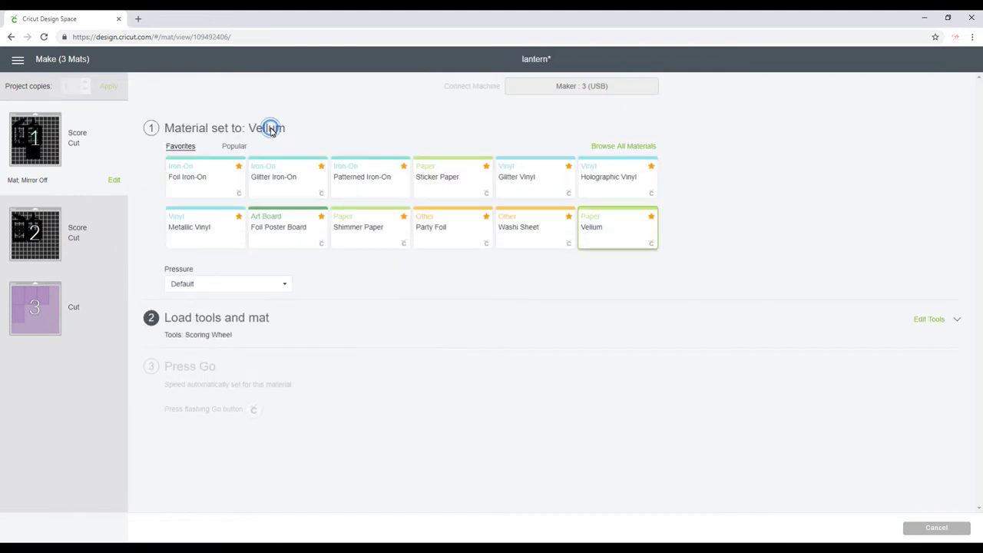
pyautogui.click(623, 146)
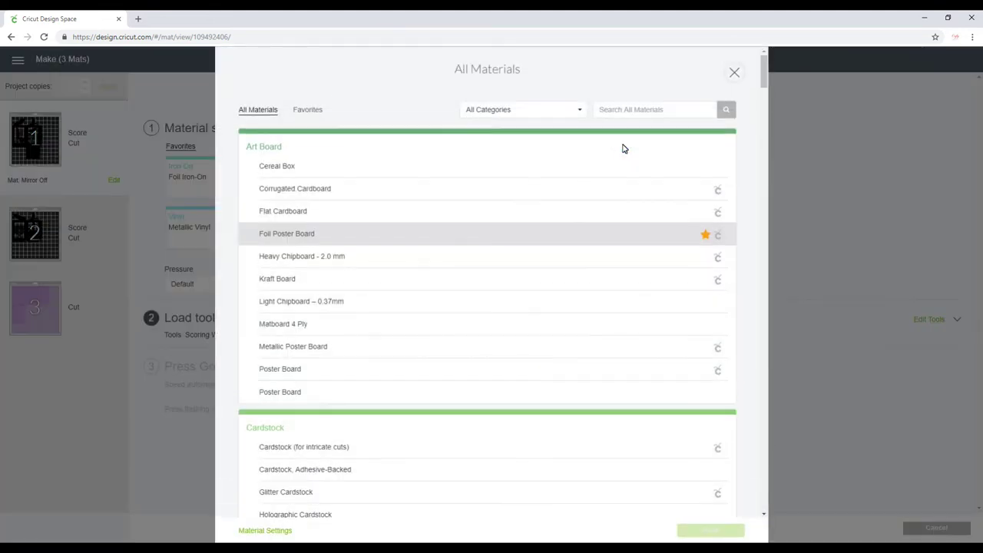
pyautogui.click(297, 284)
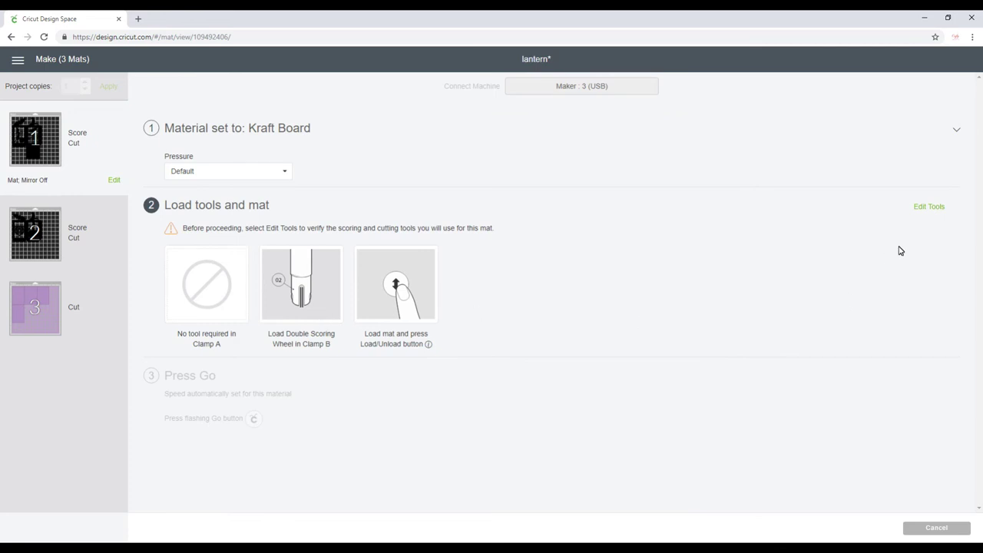
pyautogui.click(933, 207)
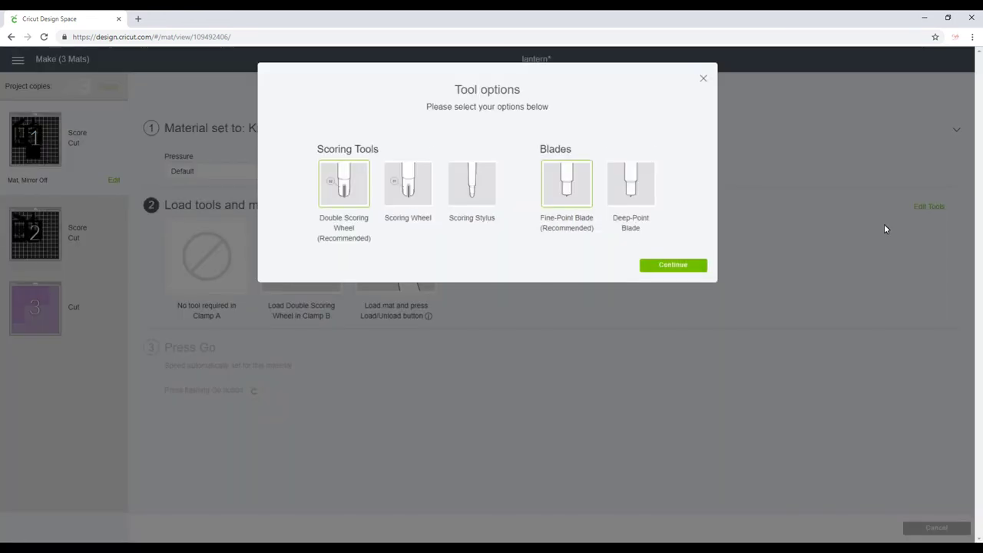
pyautogui.click(470, 182)
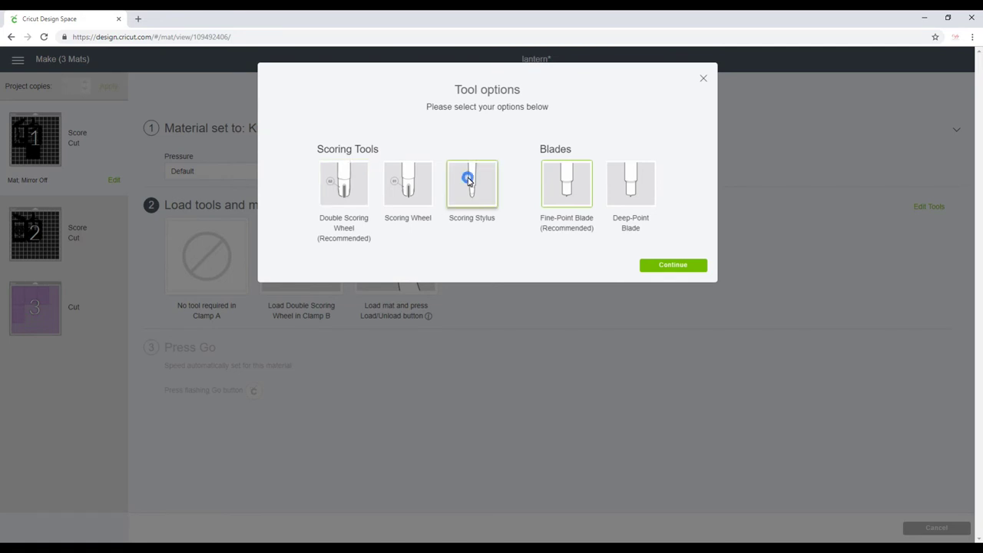